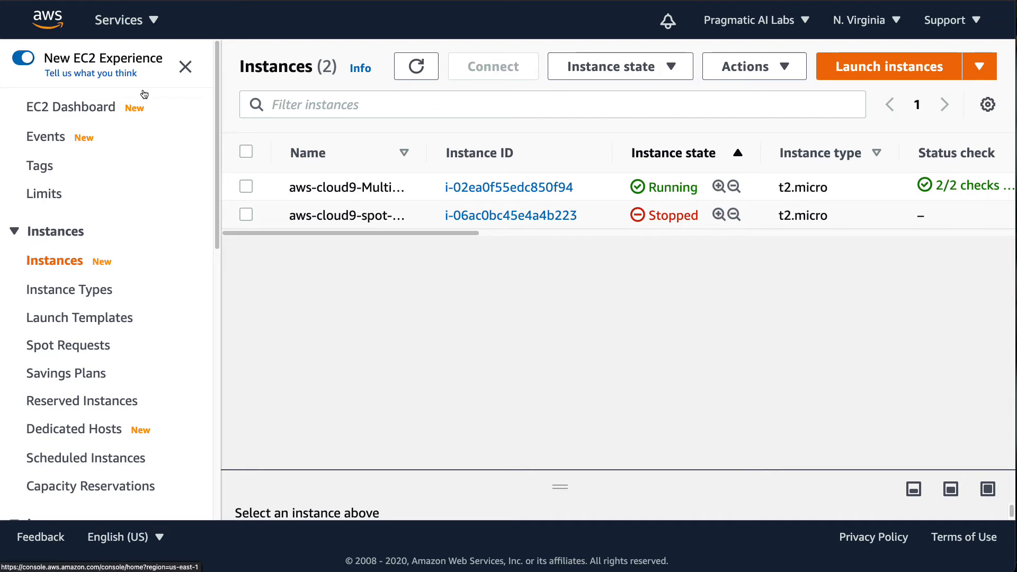
From the console home, search ecr and reach the ECR repositories list (dukeflaskml, flaskdemo)
left_click(239, 286)
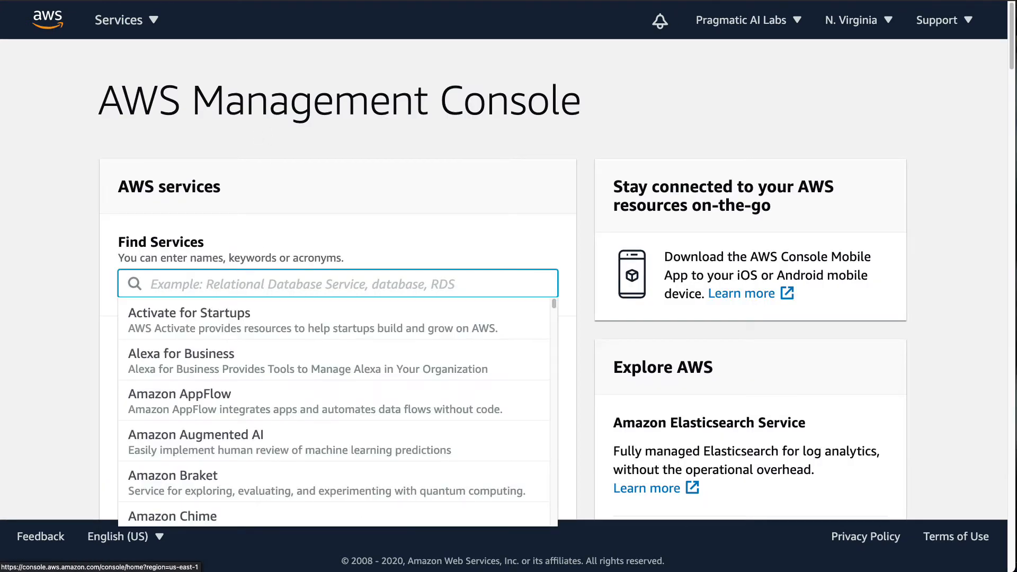
type("ecr")
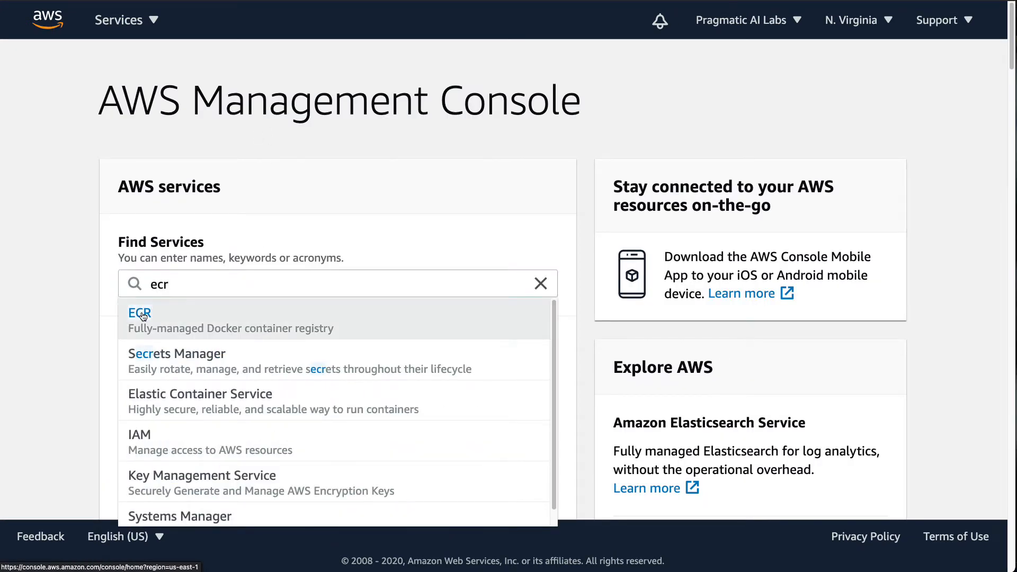
left_click(141, 313)
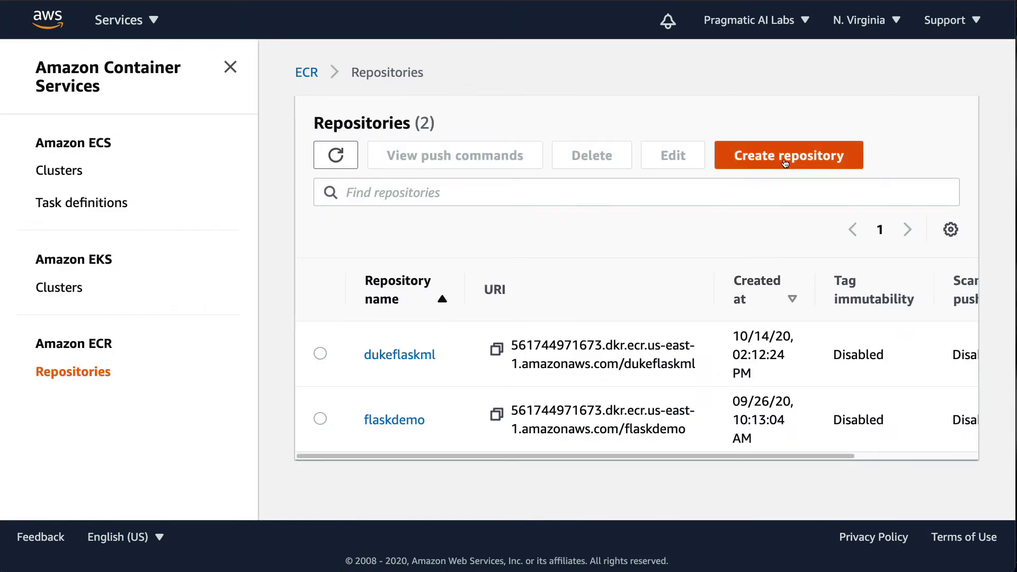
Create an ECR repository named container-scratch with default settings
left_click(786, 155)
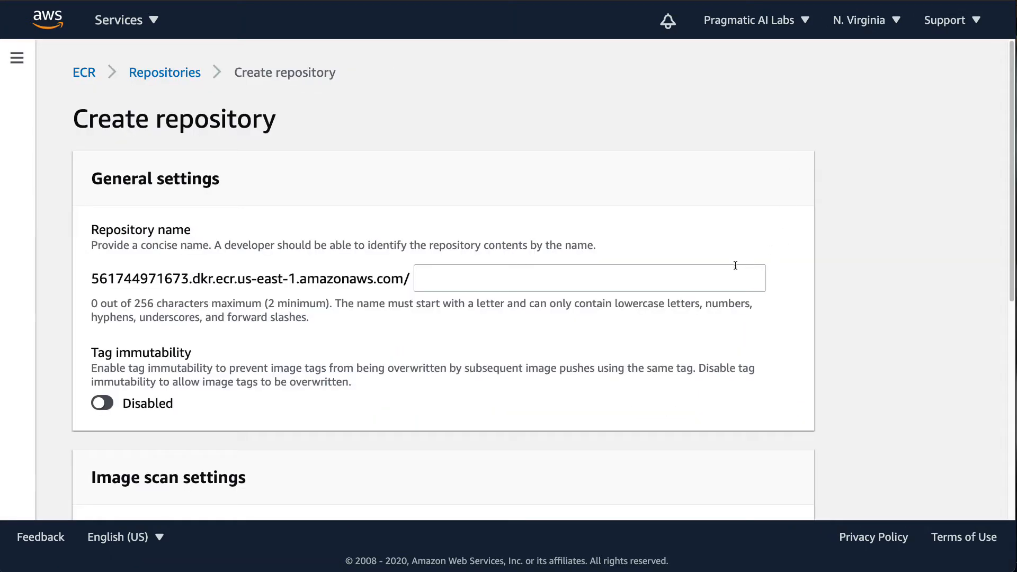
left_click(558, 275)
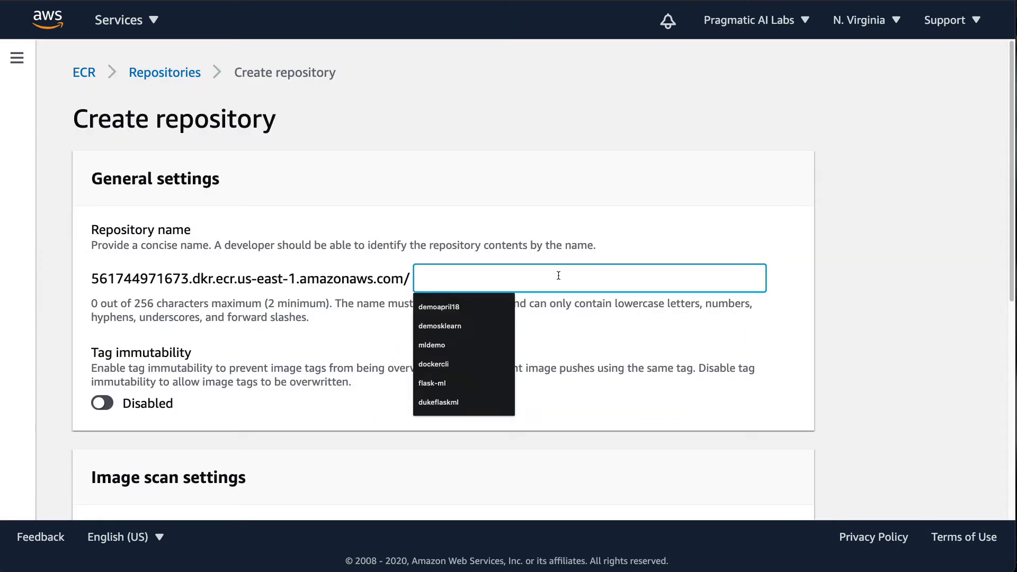
type("con")
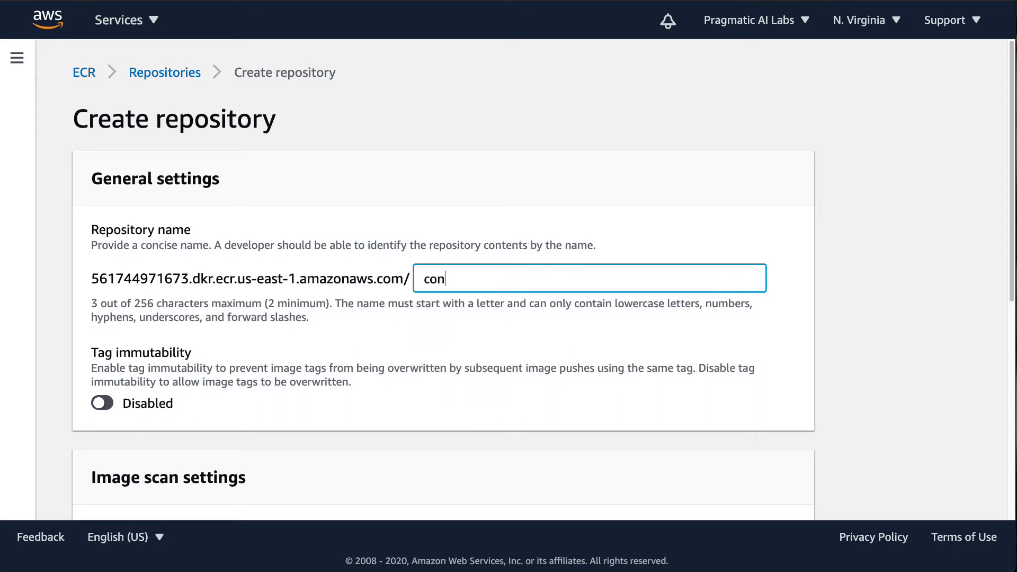
type("tainer-scratch")
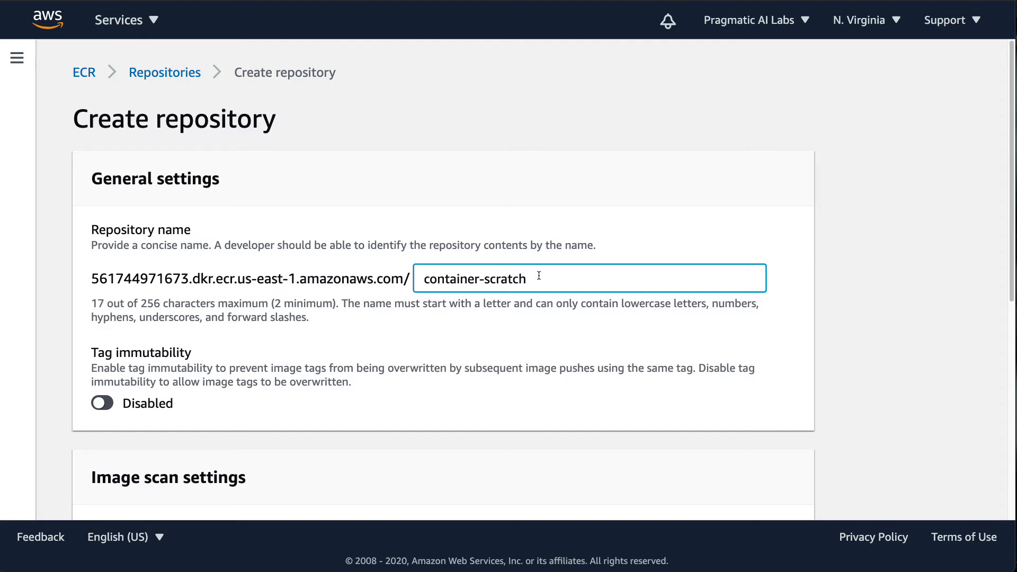
scroll(313, 364, "down", 5)
scroll(575, 441, "down", 5)
scroll(645, 451, "down", 3)
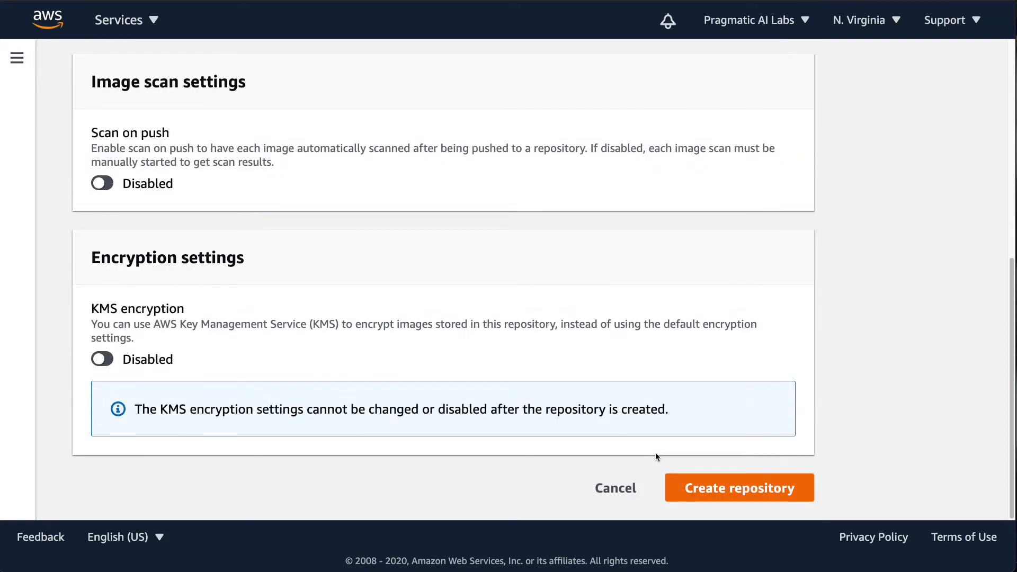
left_click(691, 484)
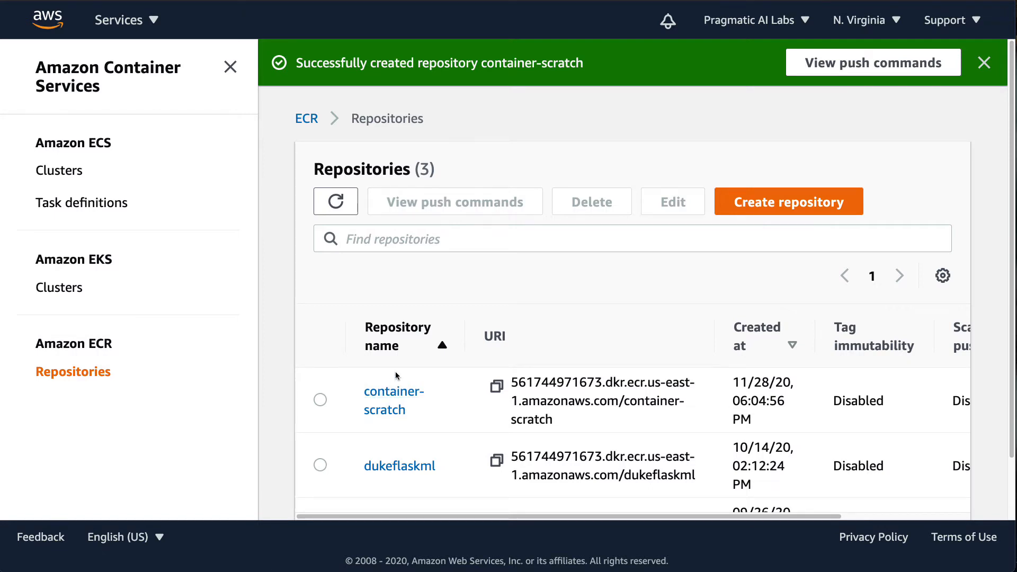
Show the push commands for container-scratch from the success banner
left_click(873, 63)
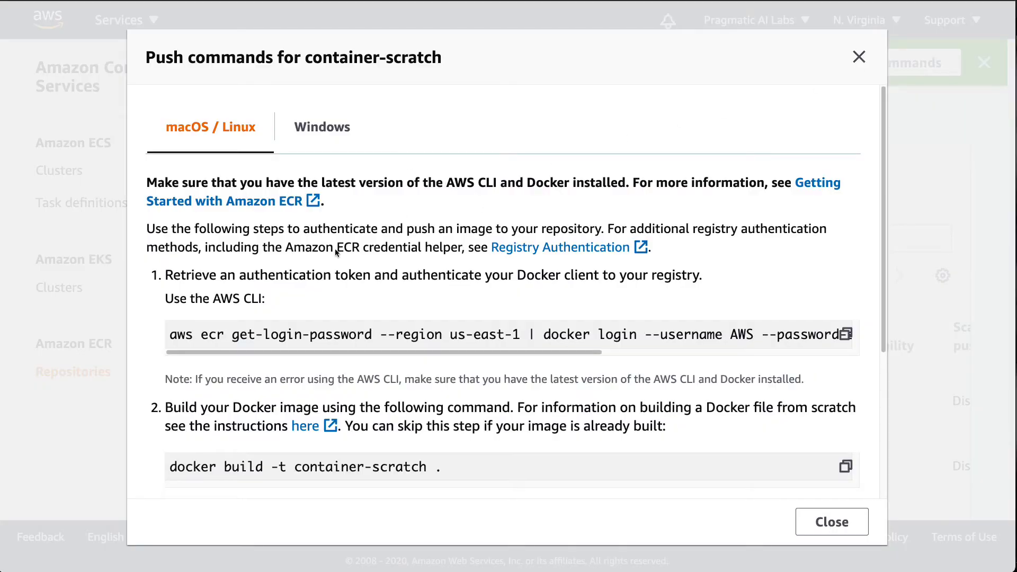
scroll(322, 387, "down", 1)
scroll(323, 387, "down", 3)
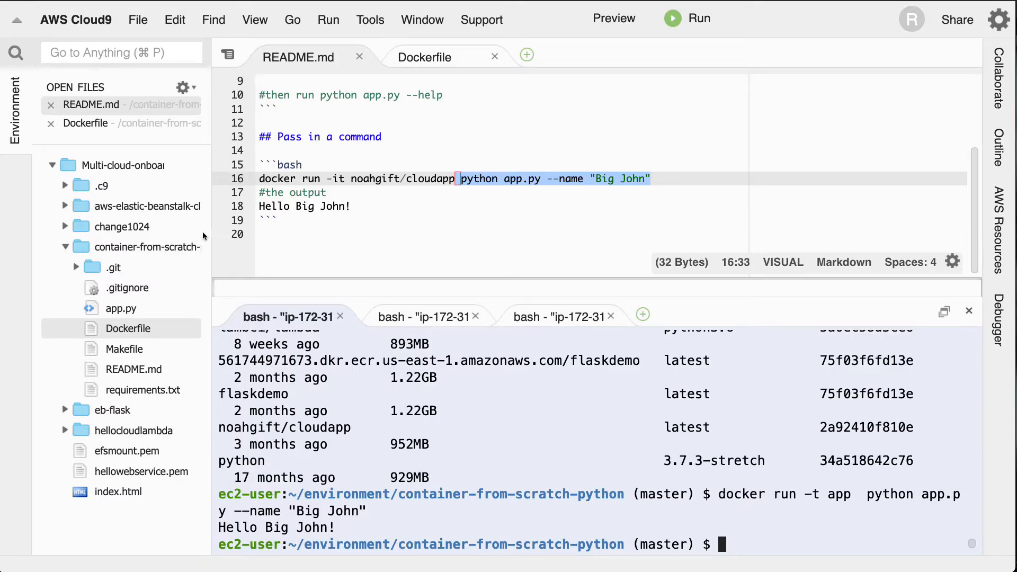
Review the project's Dockerfile and app.py in the editor, then clear the first bash terminal
double_click(88, 334)
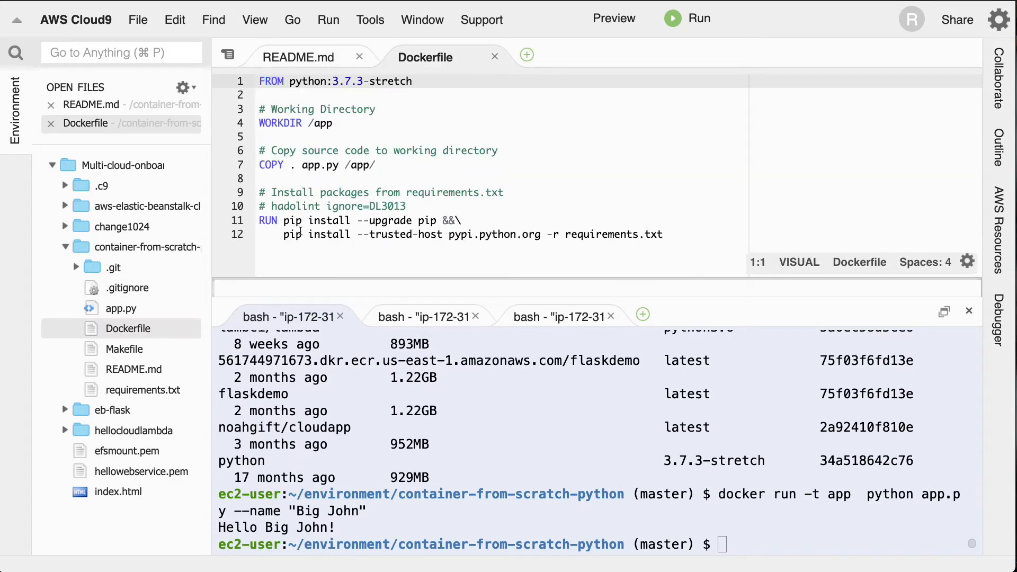
double_click(90, 311)
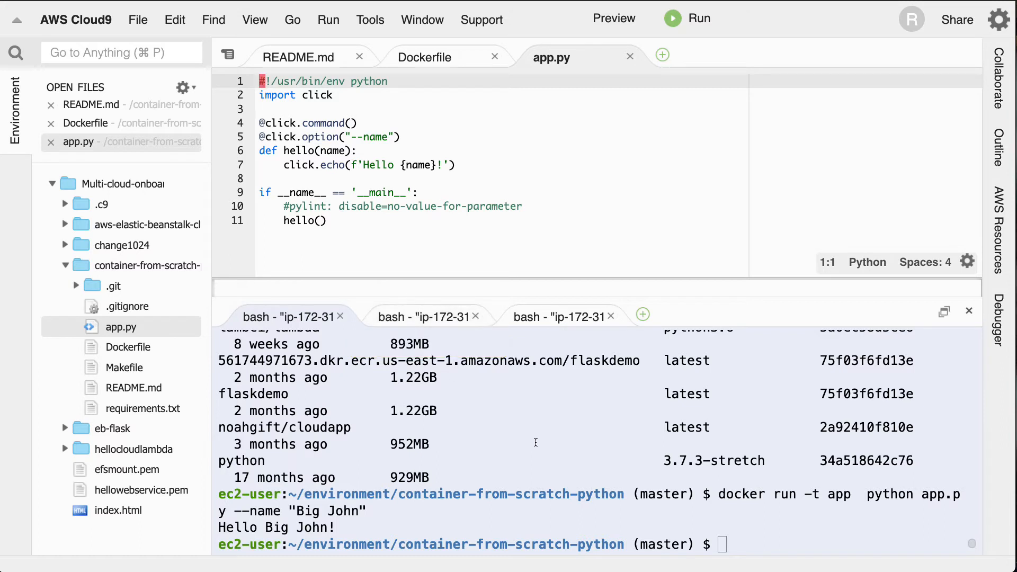
left_click(528, 518)
key("ctrl+l")
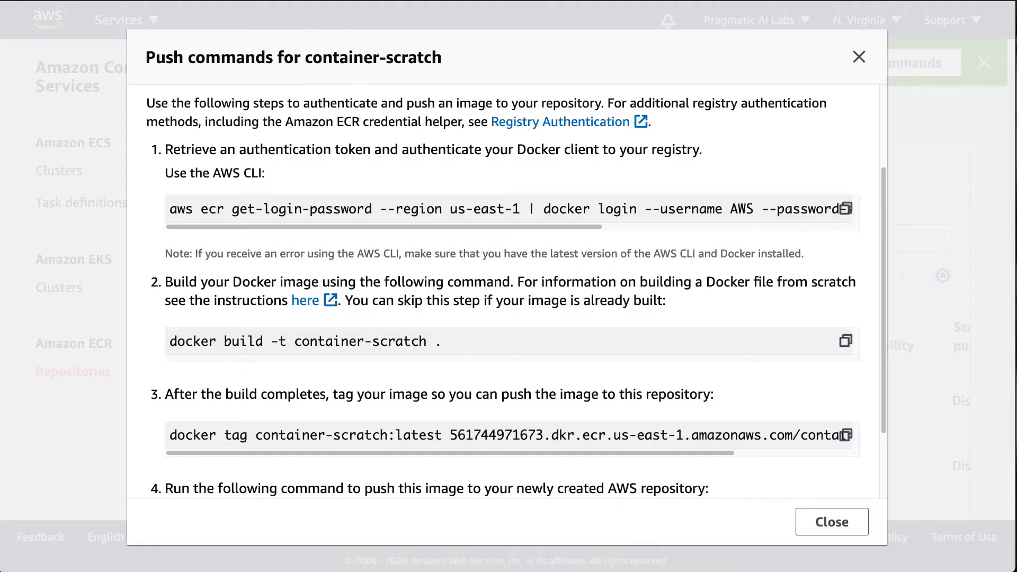
Run the aws ecr get-login-password | docker login command so the terminal reports Login Succeeded
key("ctrl+v")
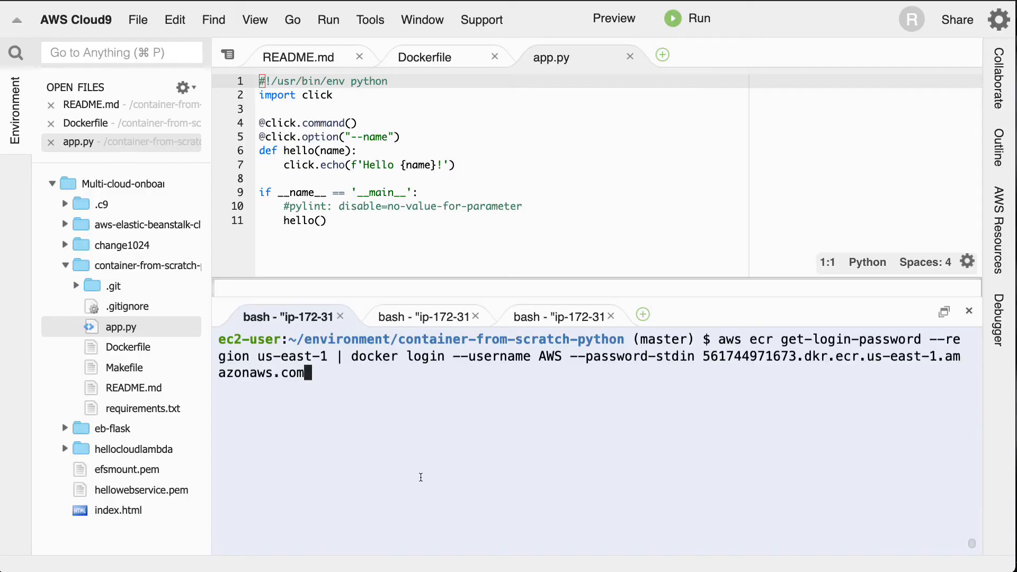
key("Return")
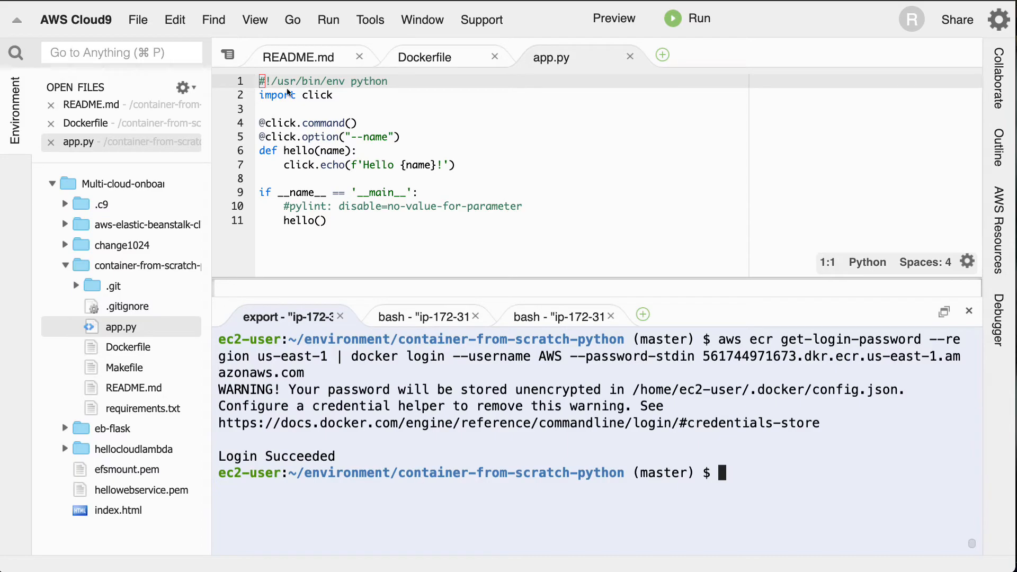
key("ctrl+Tab")
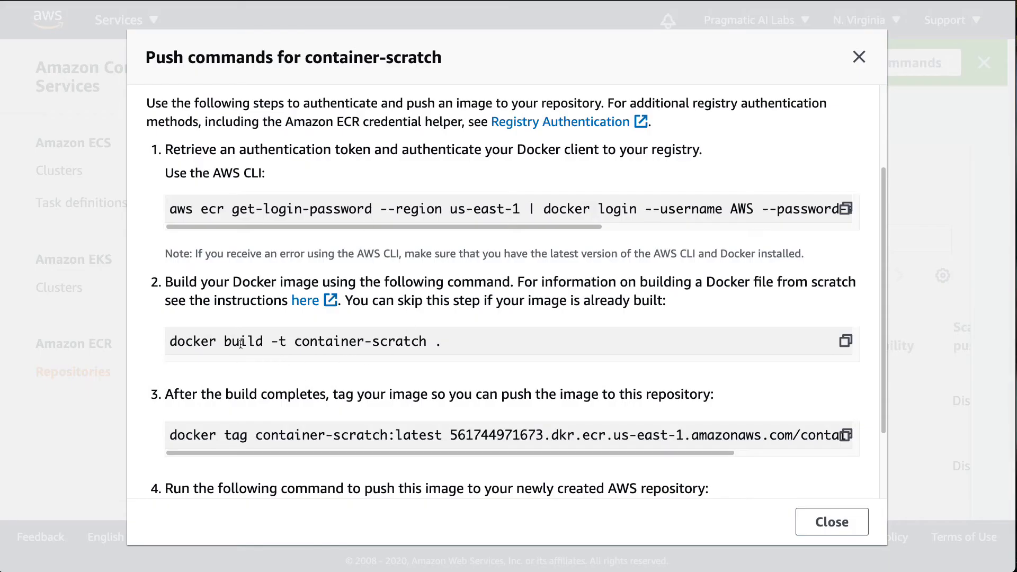
Run the copied docker build command so the image is tagged container-scratch:latest
left_click(845, 341)
key("ctrl+Tab")
key("ctrl+v")
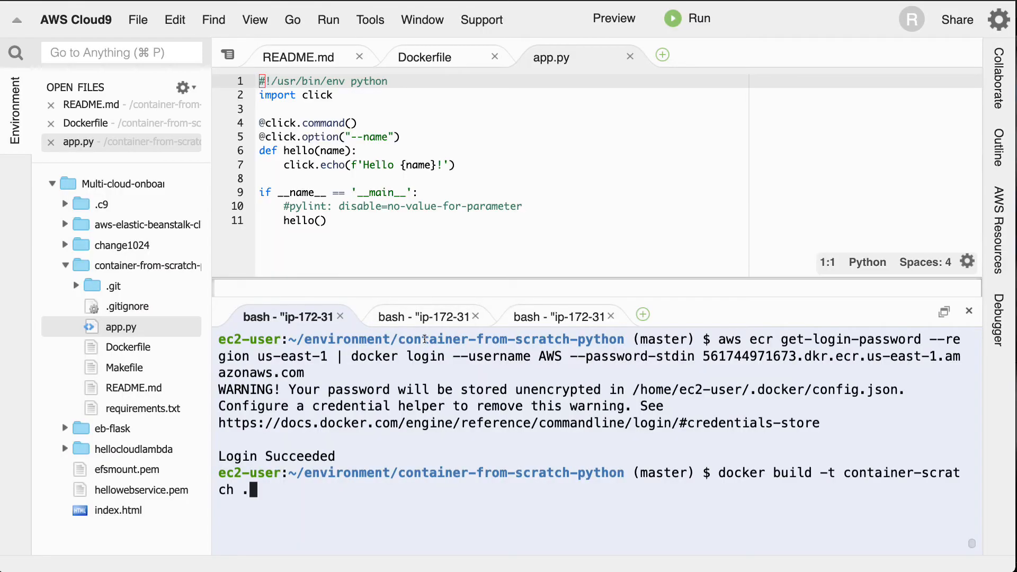
key("Return")
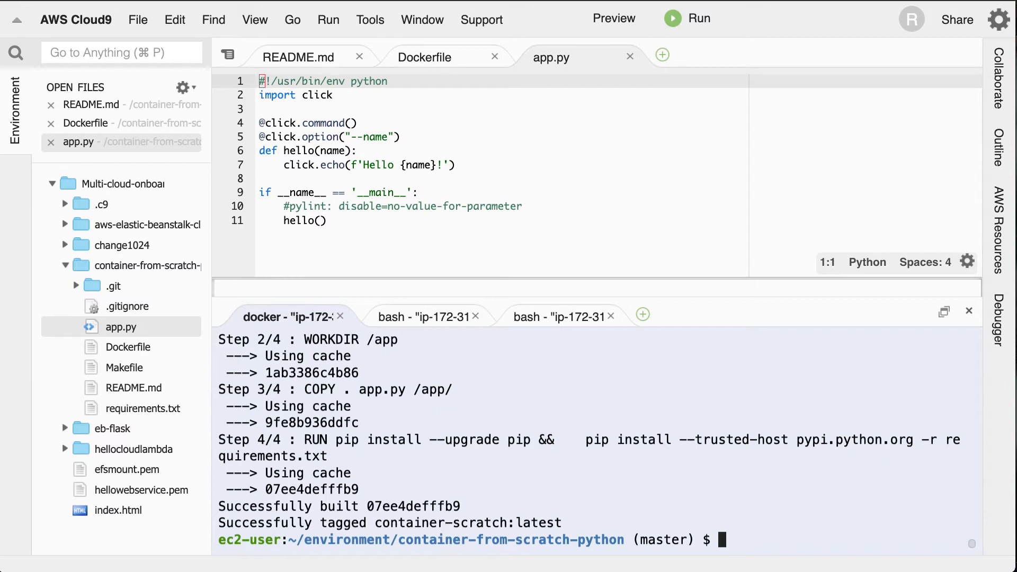
Run the copied docker tag command giving container-scratch:latest its ECR repository tag
key("super+Tab")
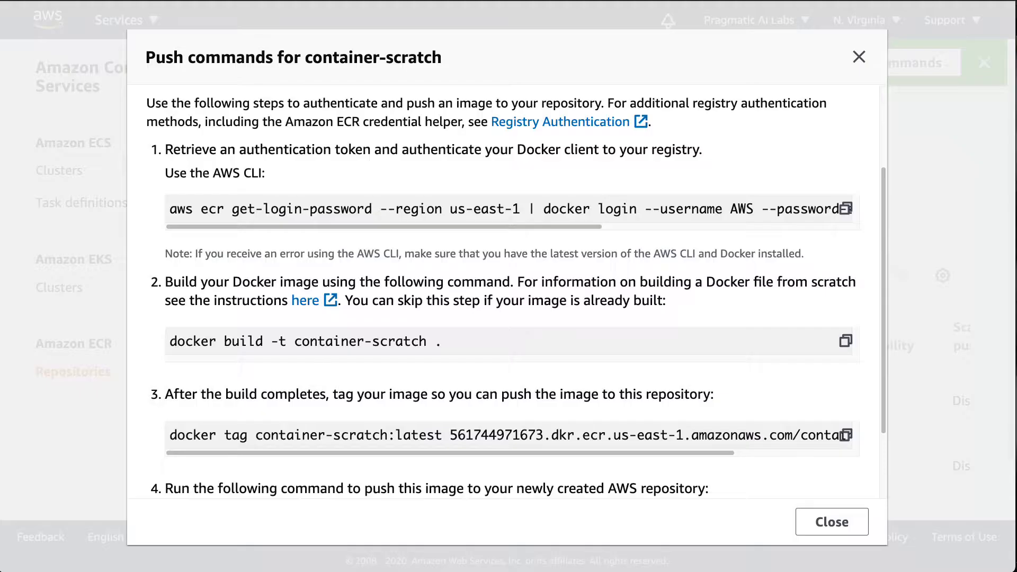
scroll(490, 390, "down", 3)
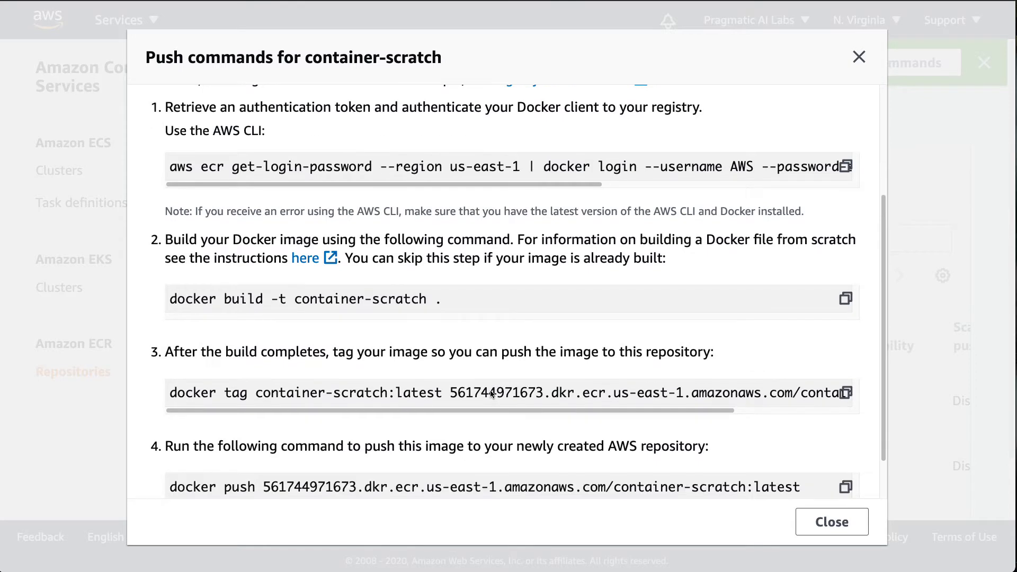
scroll(490, 390, "down", 2)
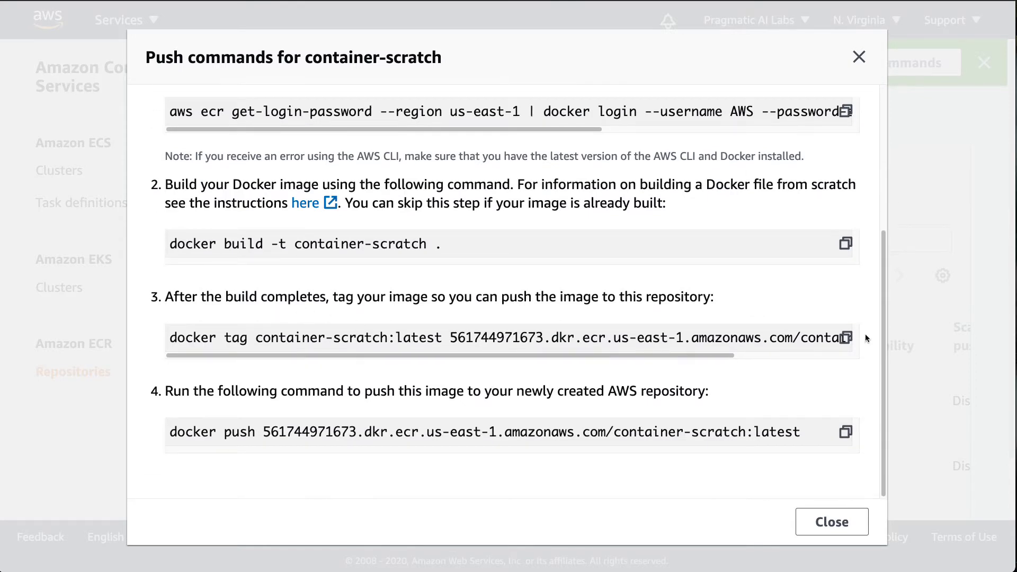
left_click(847, 337)
key("super+Tab")
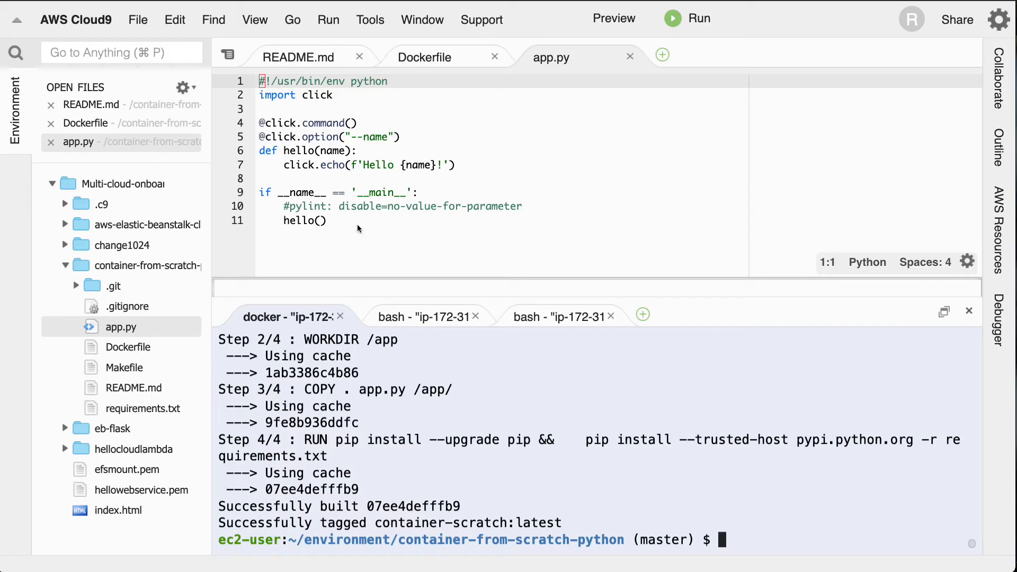
key("ctrl+v")
key("Return")
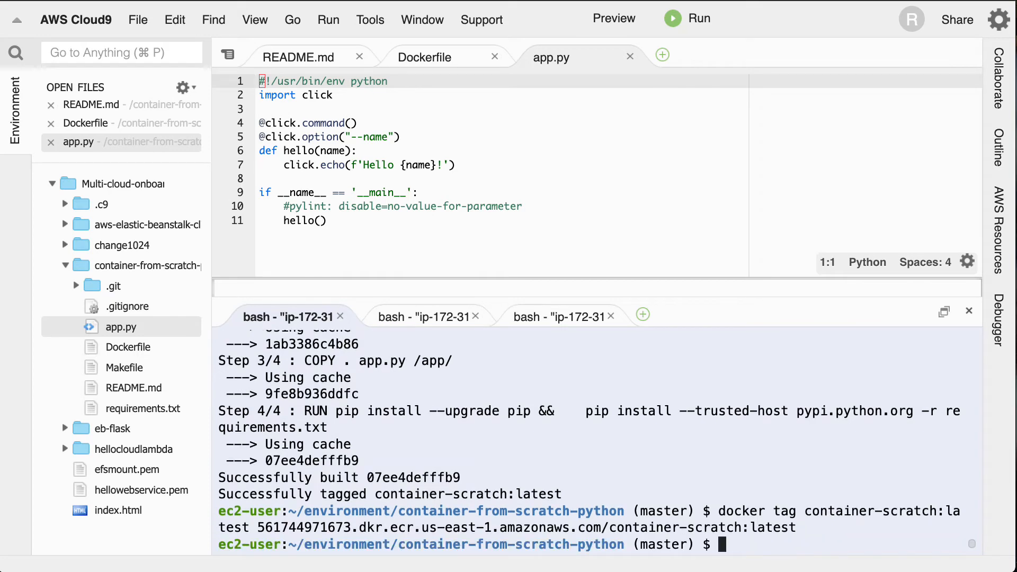
key("super+Tab")
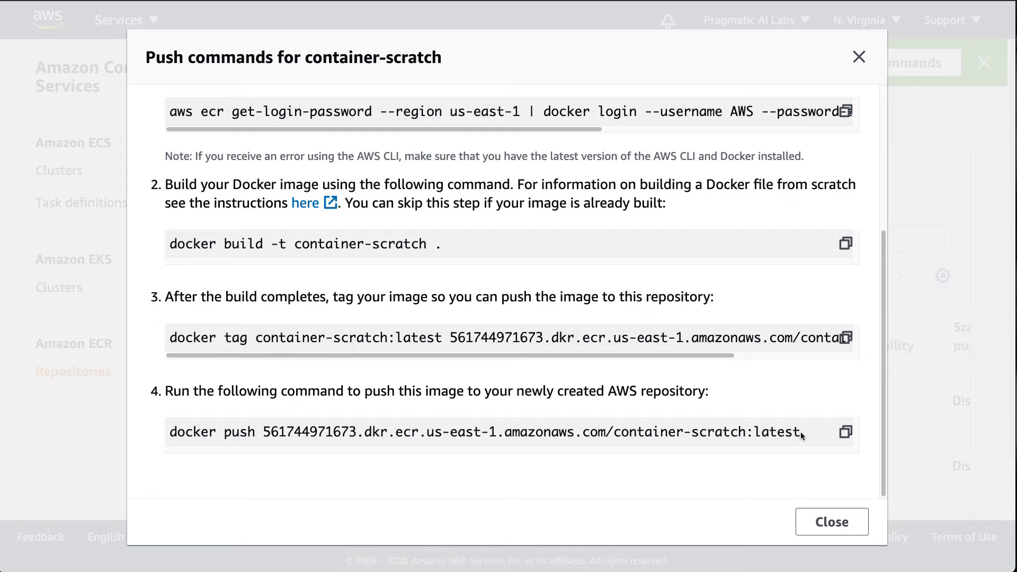
Run the copied docker push command so the image uploads to the container-scratch repository
left_click_drag(801, 434, 169, 431)
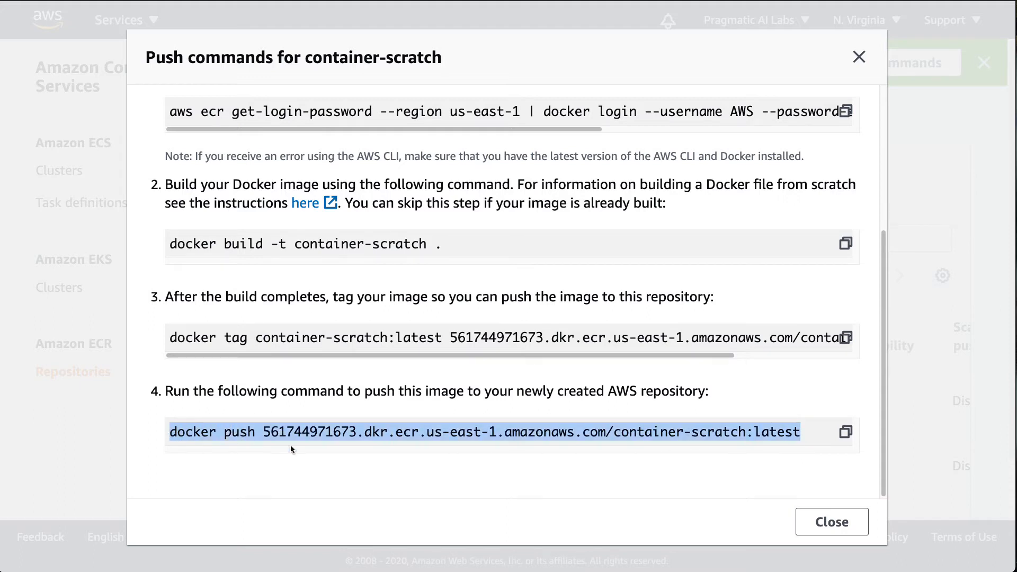
left_click(845, 432)
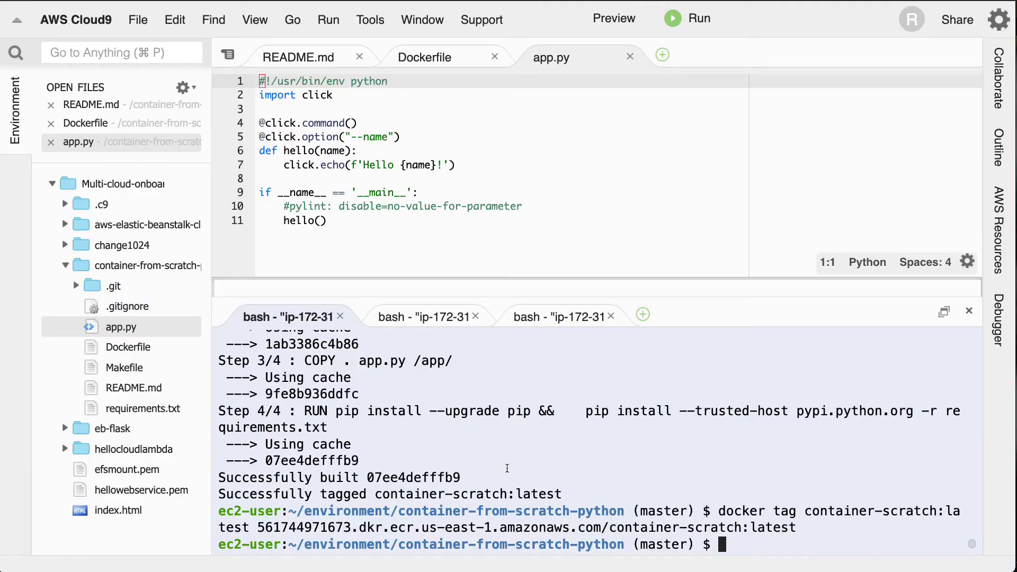
key("ctrl+v")
key("Return")
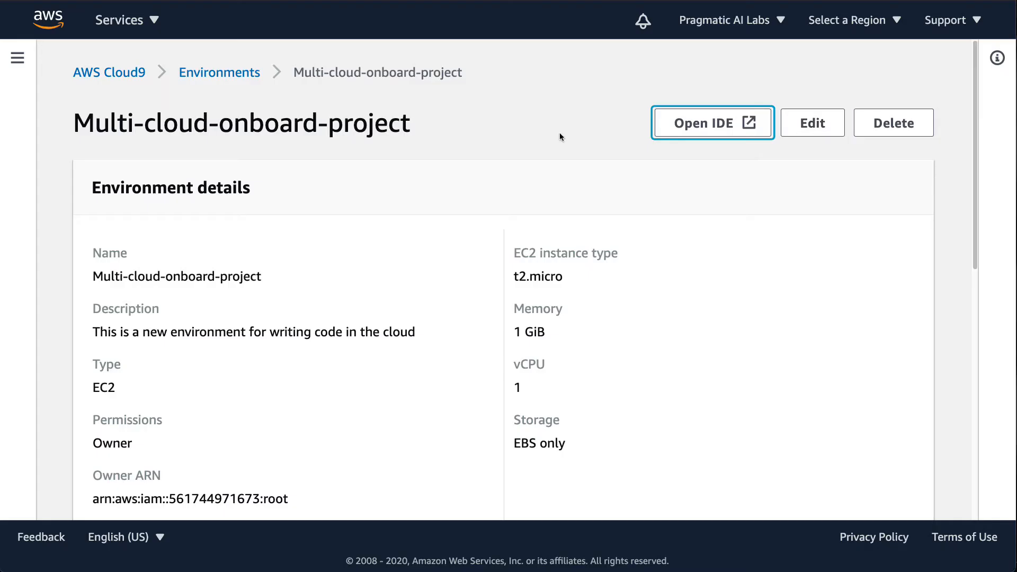
From the environments list, create a Cloud9 environment named pull-container with default settings
left_click(220, 73)
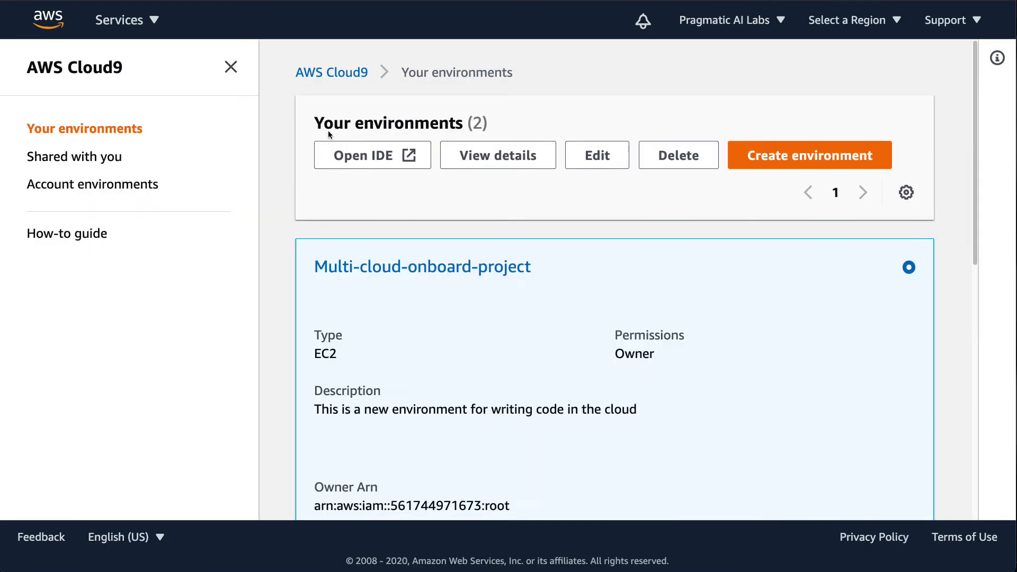
left_click(750, 167)
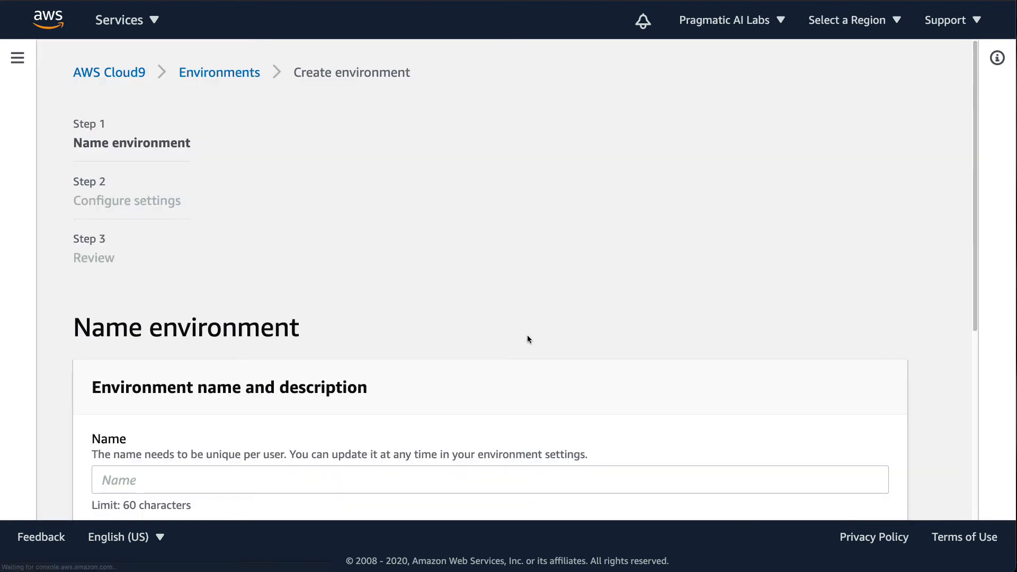
scroll(509, 342, "down", 3)
left_click(271, 371)
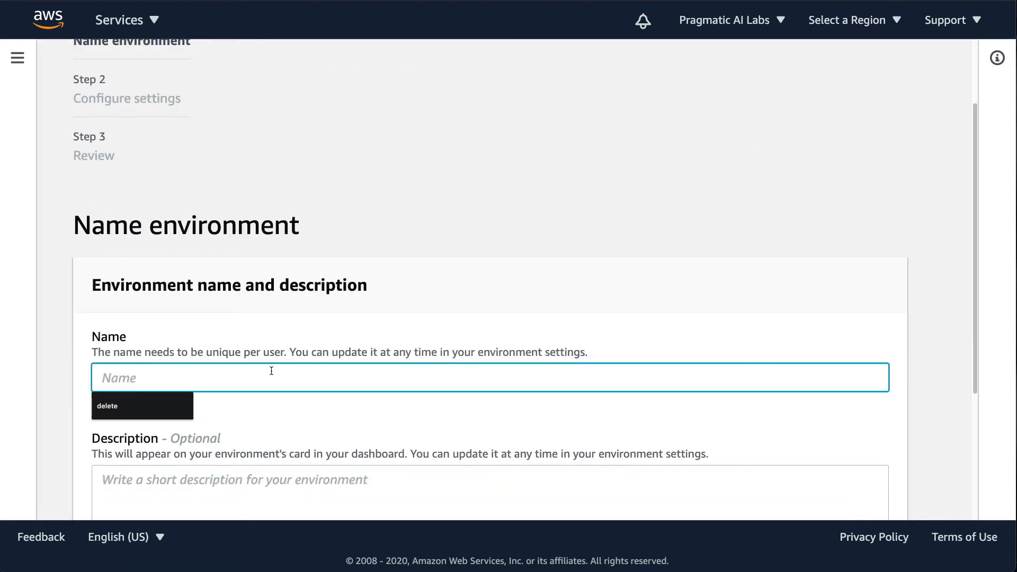
type("pull-container")
scroll(509, 342, "down", 3)
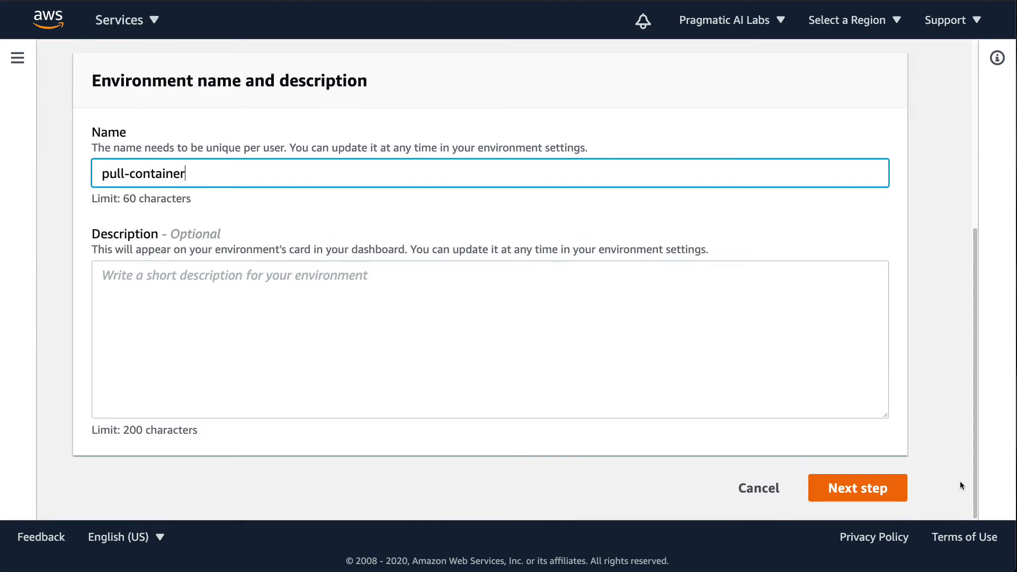
left_click(899, 484)
scroll(897, 484, "down", 5)
scroll(906, 493, "down", 3)
left_click(904, 491)
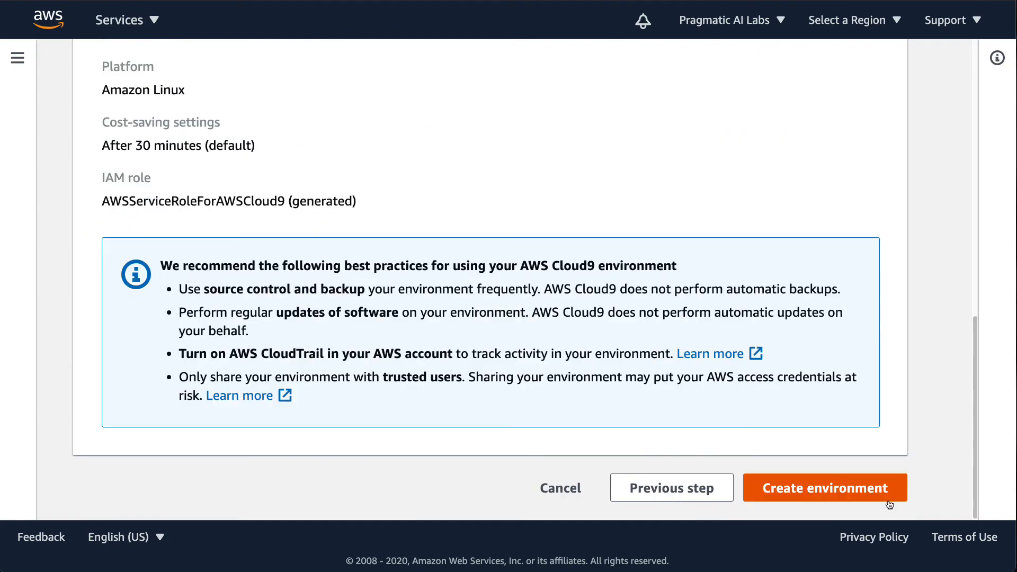
left_click(889, 489)
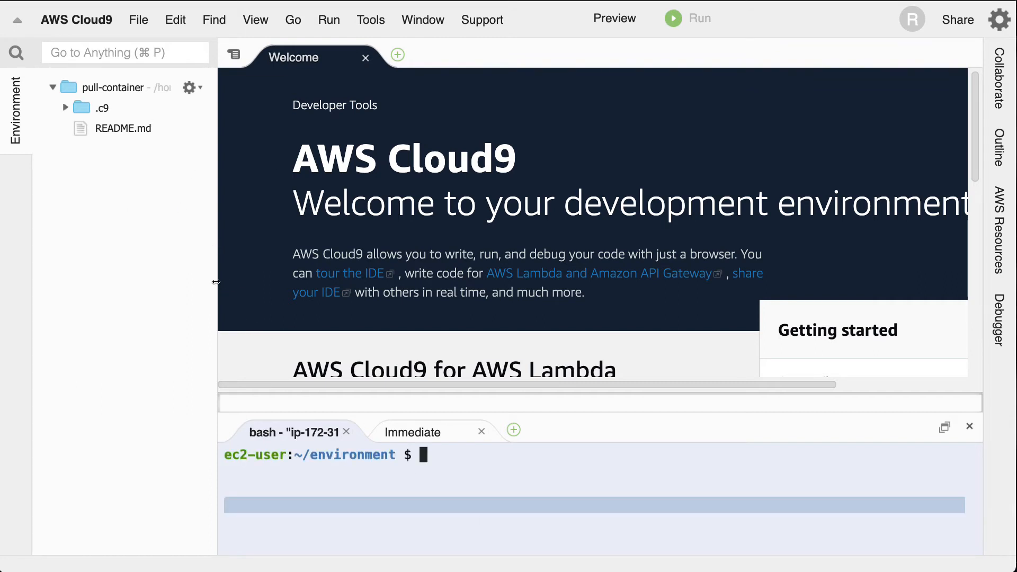
Enlarge the terminal, run history and copy the aws ecr get-login-password | docker login command
left_click_drag(220, 286, 195, 284)
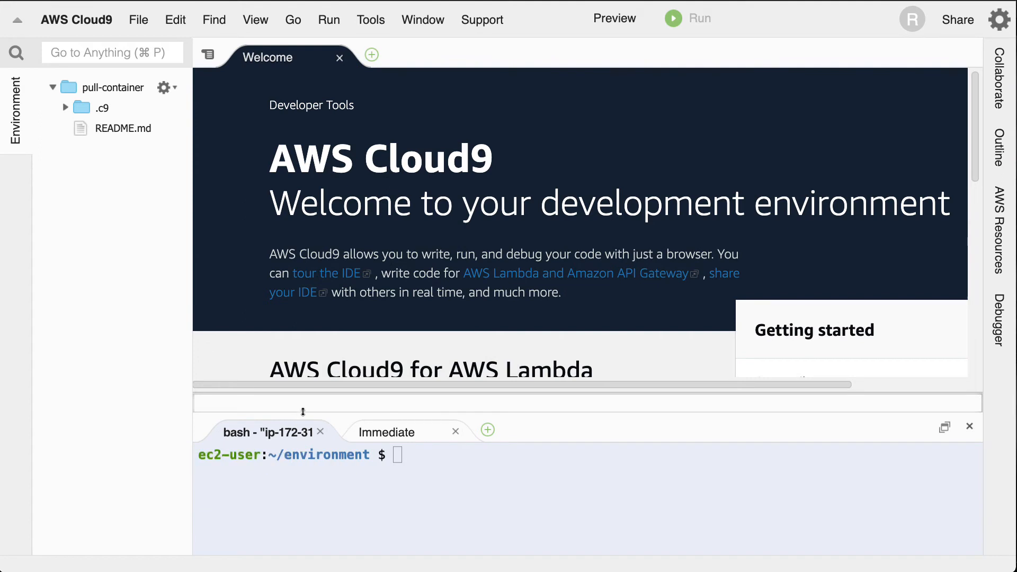
left_click_drag(305, 406, 336, 313)
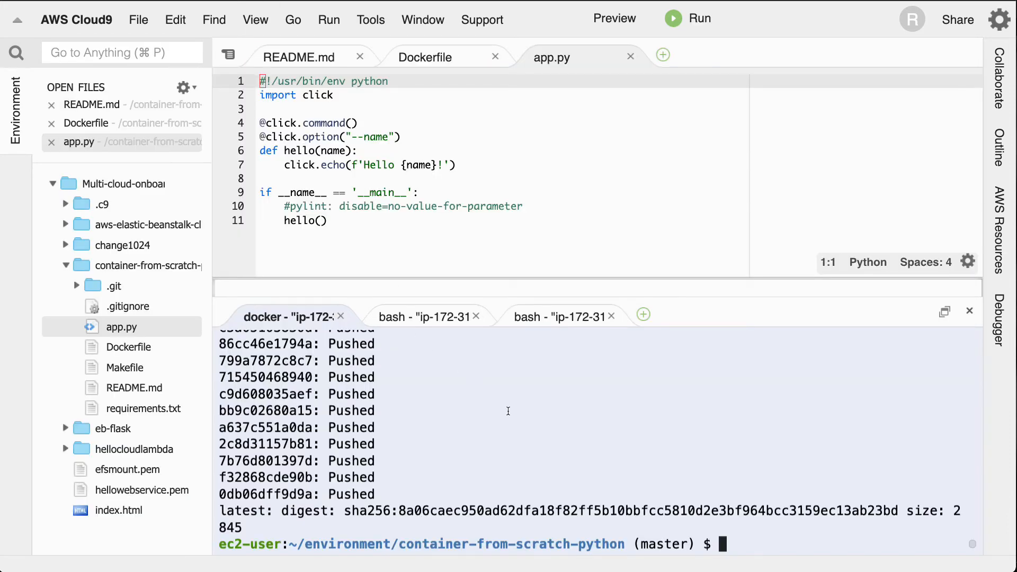
type("history")
key("Return")
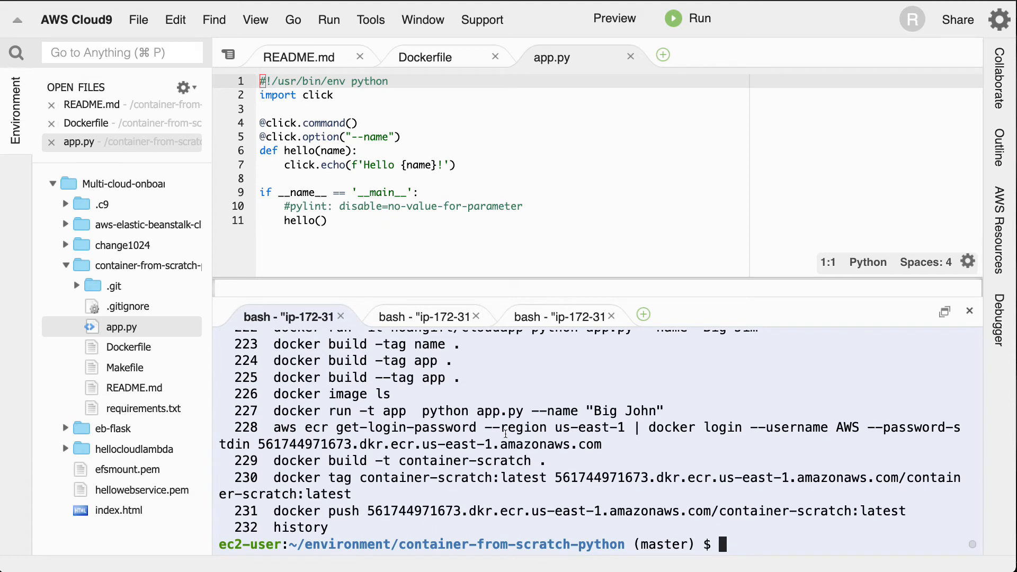
left_click_drag(603, 443, 275, 428)
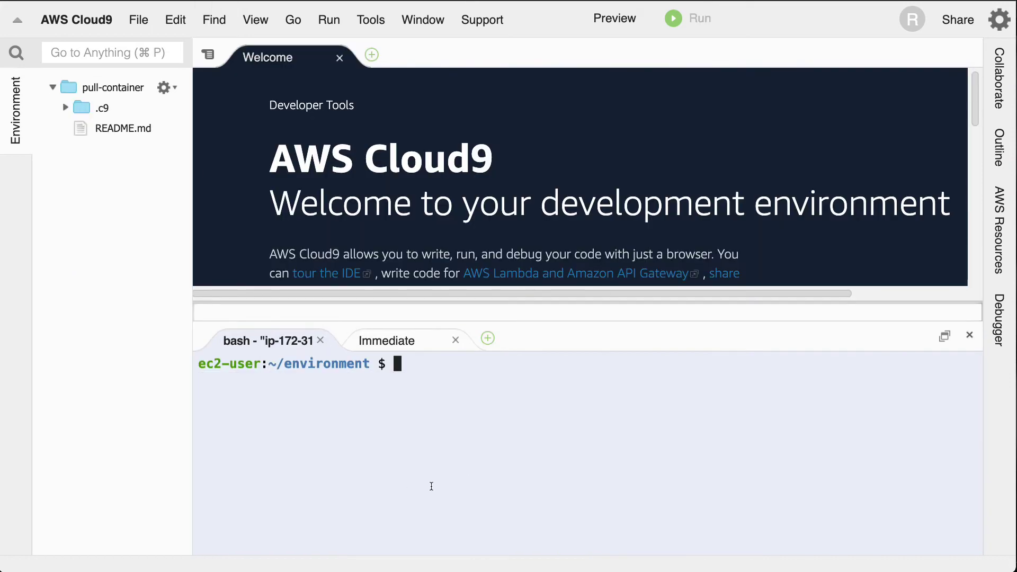
Run the docker login command in pull-container's terminal so it reports Login Succeeded
key("ctrl+v")
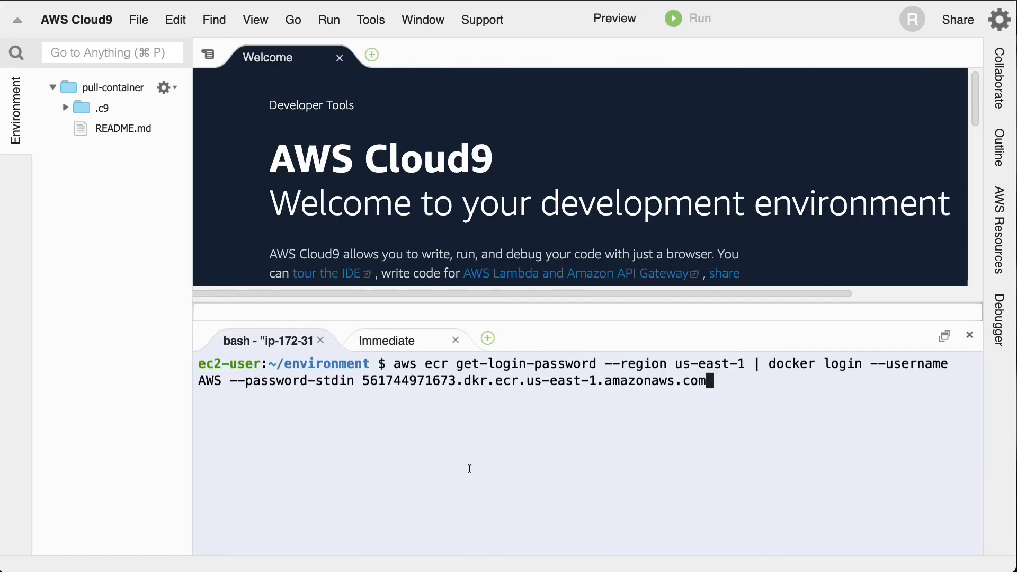
key("Return")
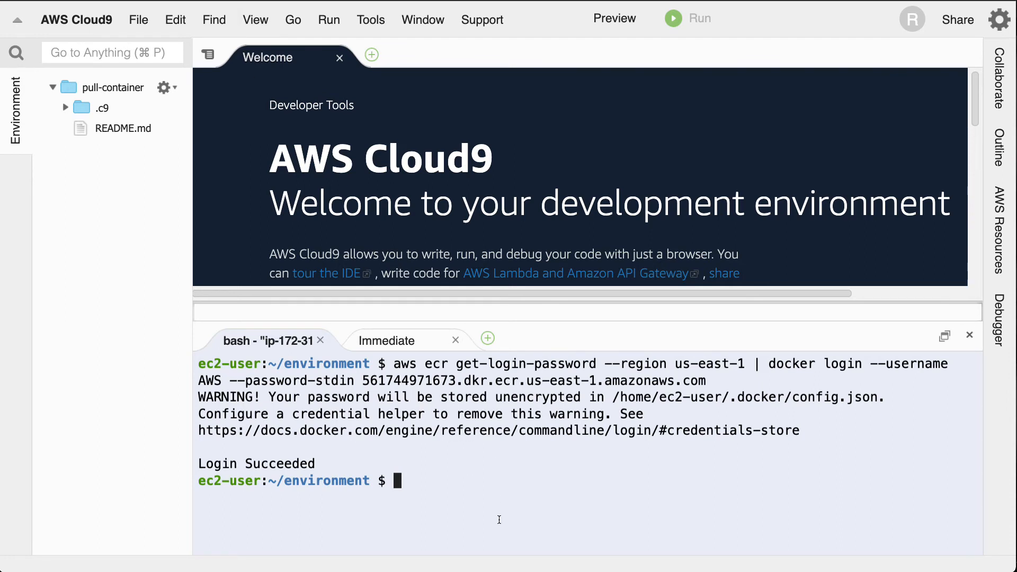
type("docker pull")
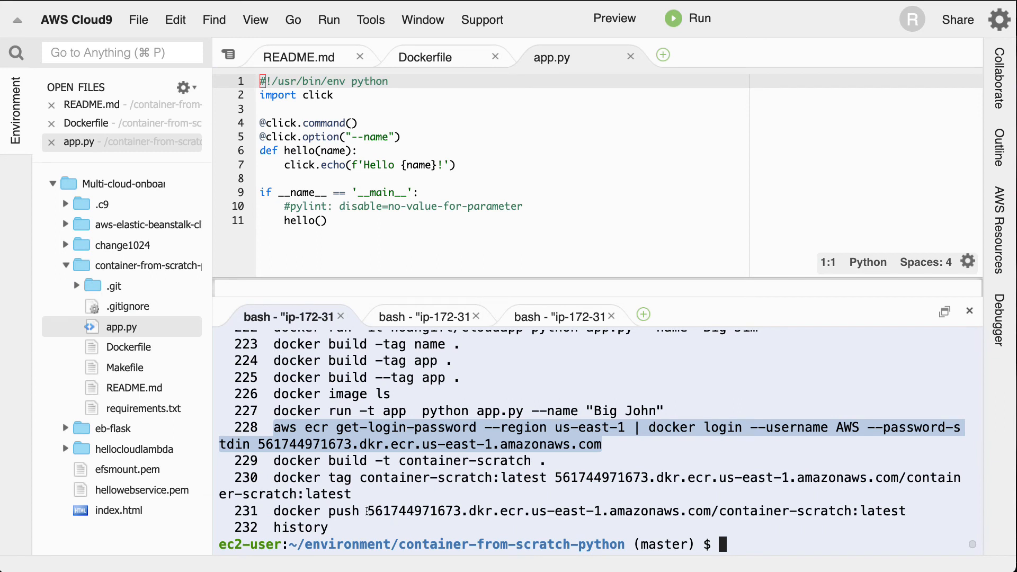
Run docker pull with the container-scratch:latest ECR URL copied from the push command
left_click_drag(366, 511, 903, 511)
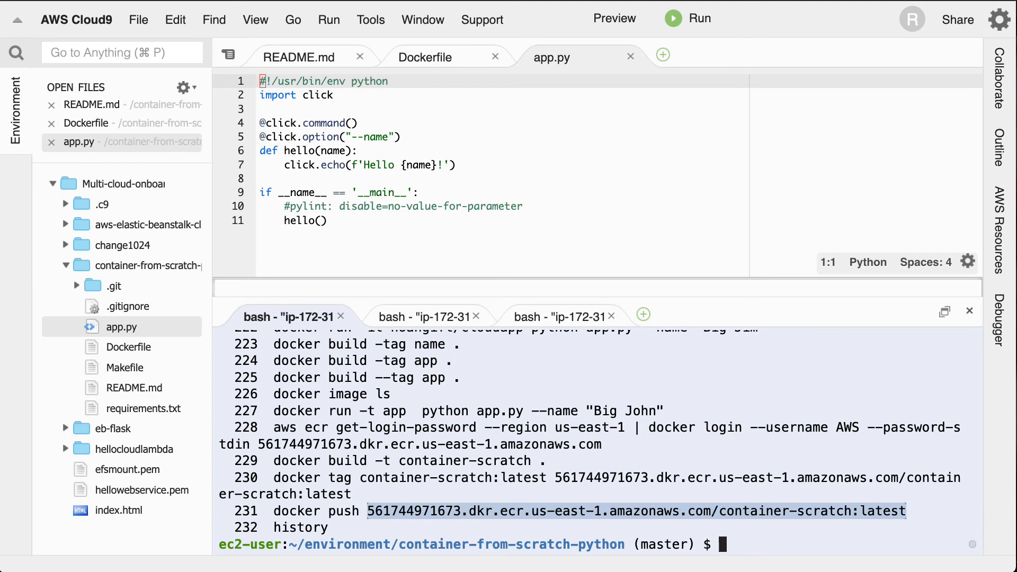
key("ctrl+v")
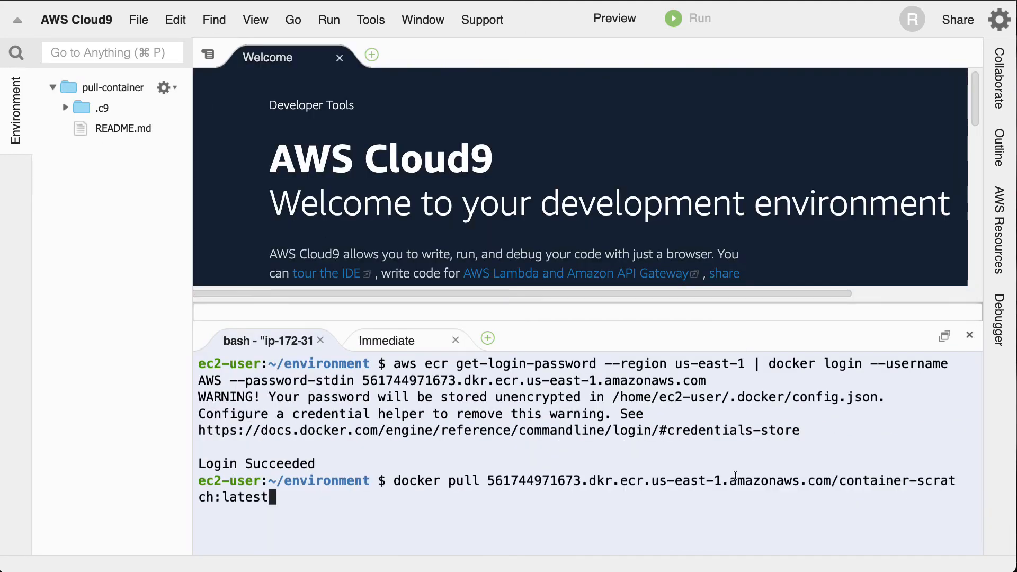
key("Return")
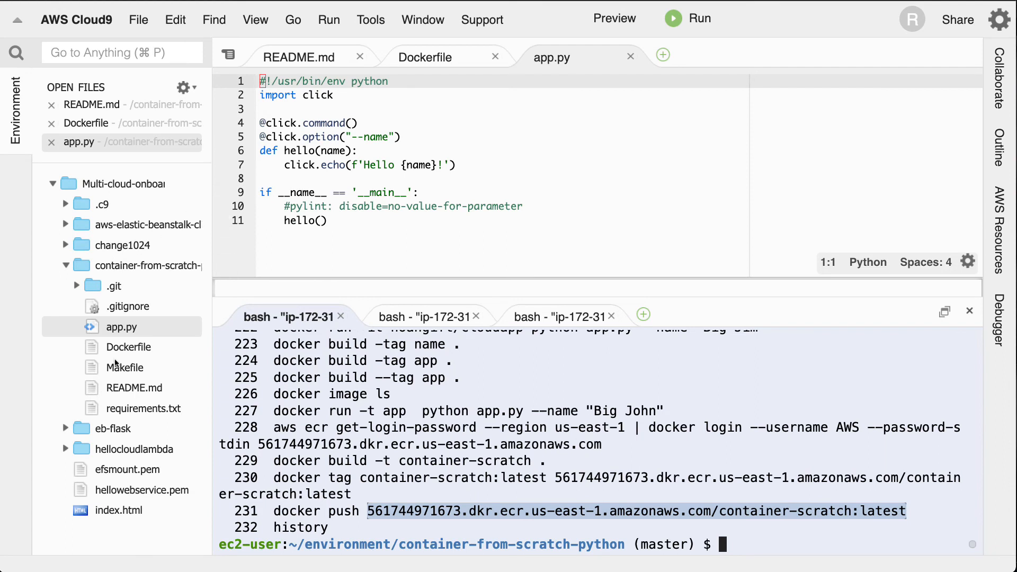
Copy the docker run example from the original README.md, then bring up pull-container's README.md
left_click(94, 389)
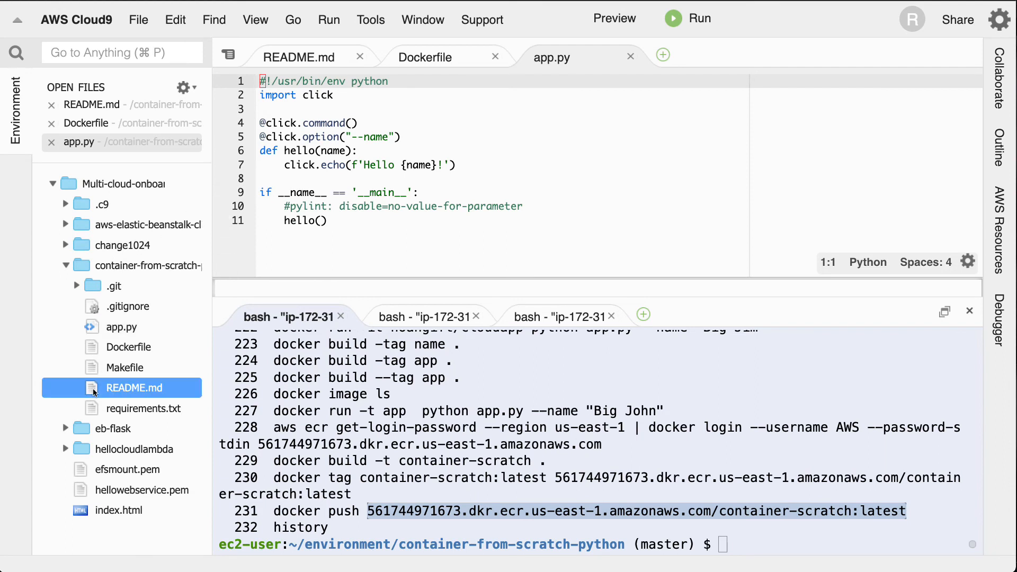
double_click(93, 389)
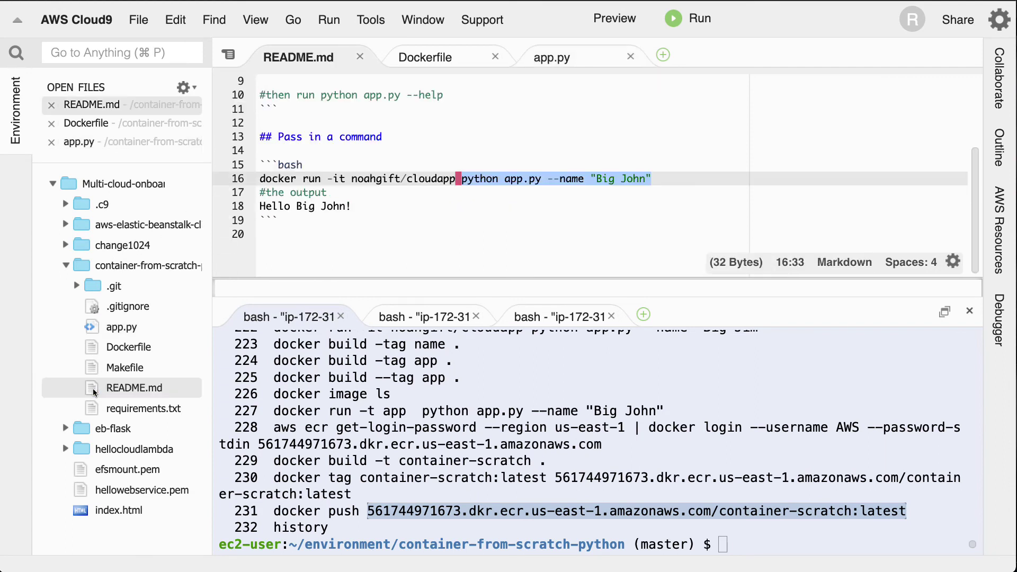
left_click(656, 178)
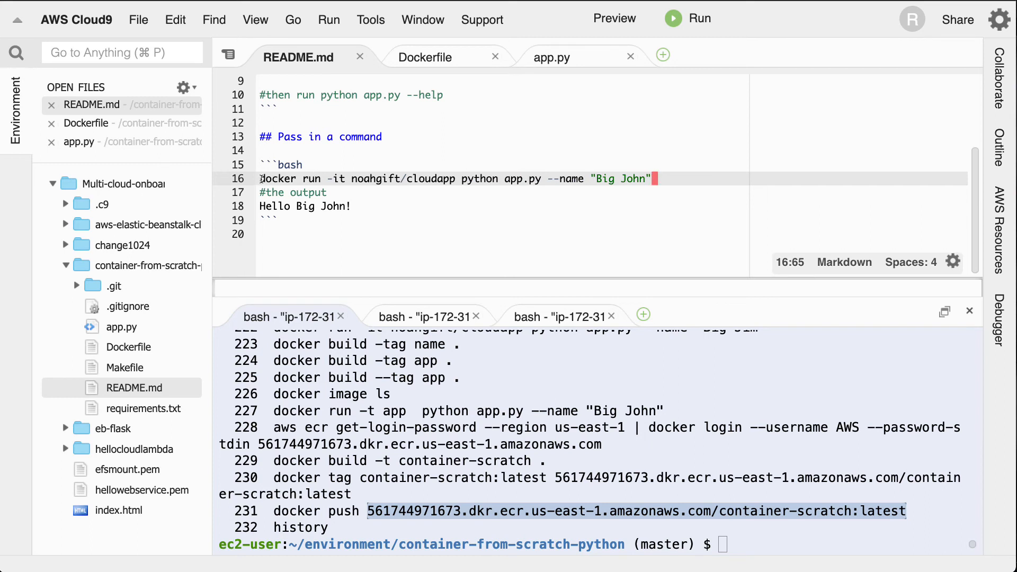
left_click_drag(261, 179, 651, 179)
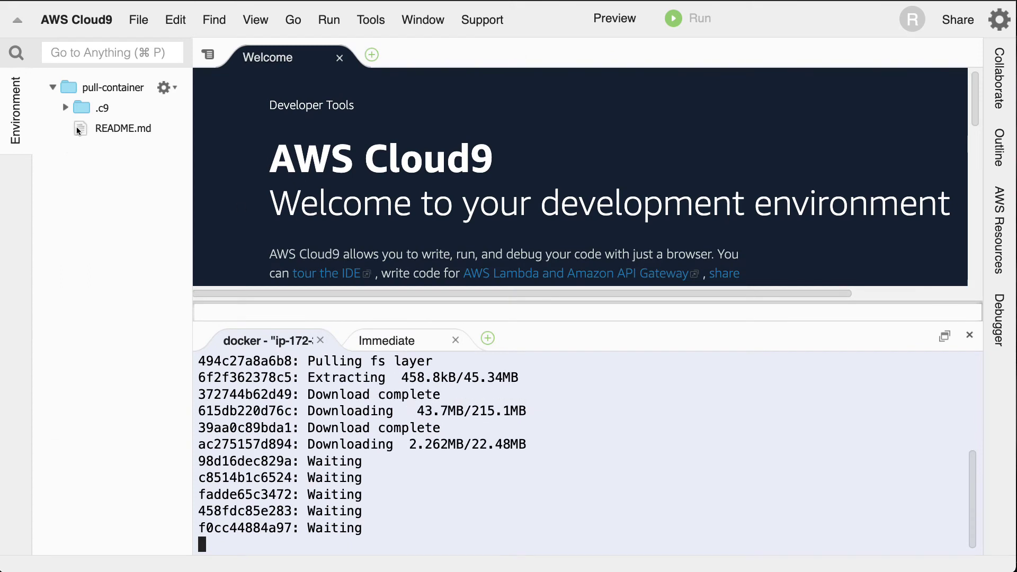
double_click(123, 128)
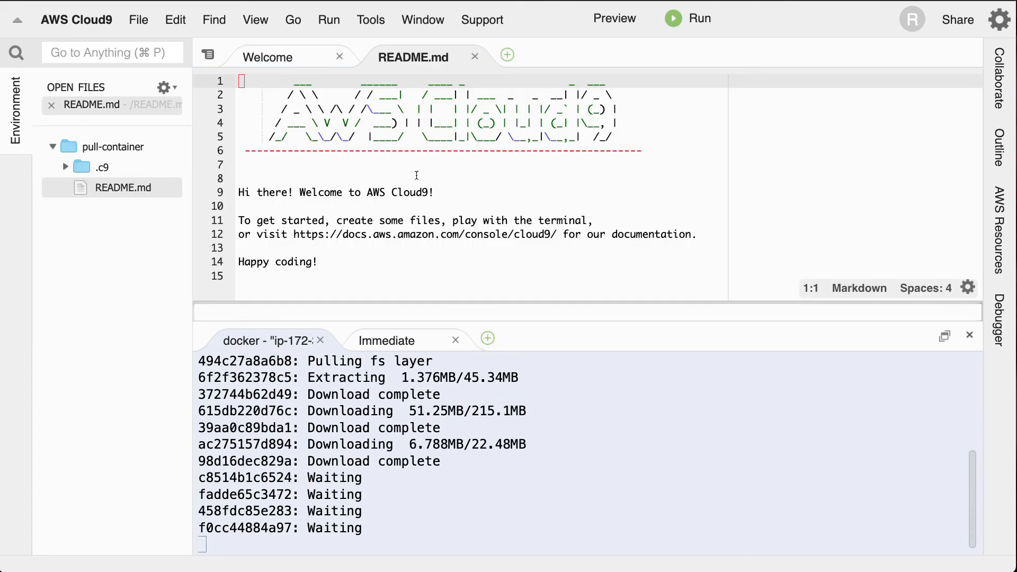
Overwrite README.md with the docker run command and grab the pulled ECR image URL for it
key("ctrl+a")
type("docker run -it noahgift/cloudapp python app.py --name \"Big John\"")
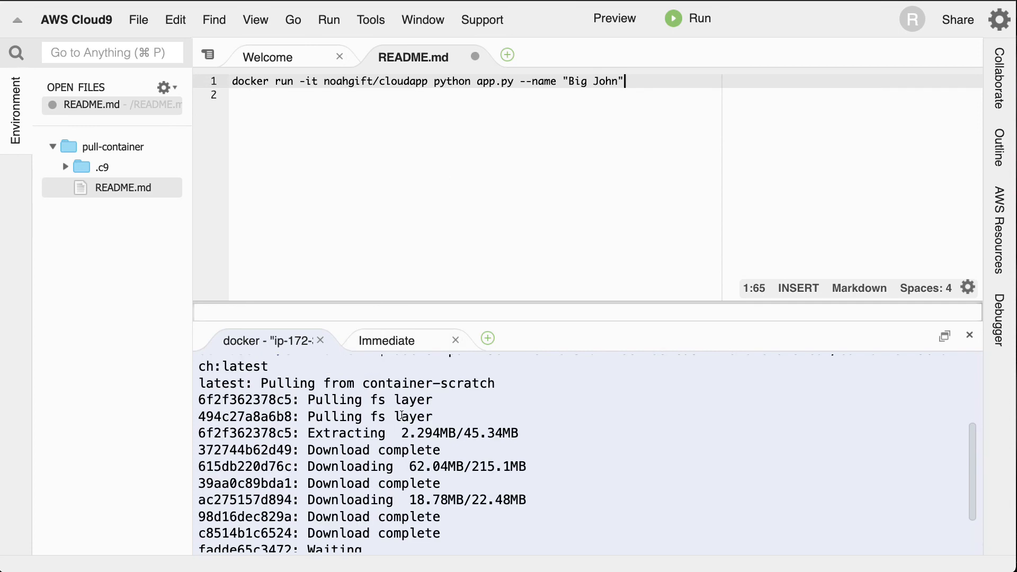
scroll(437, 446, "up", 5)
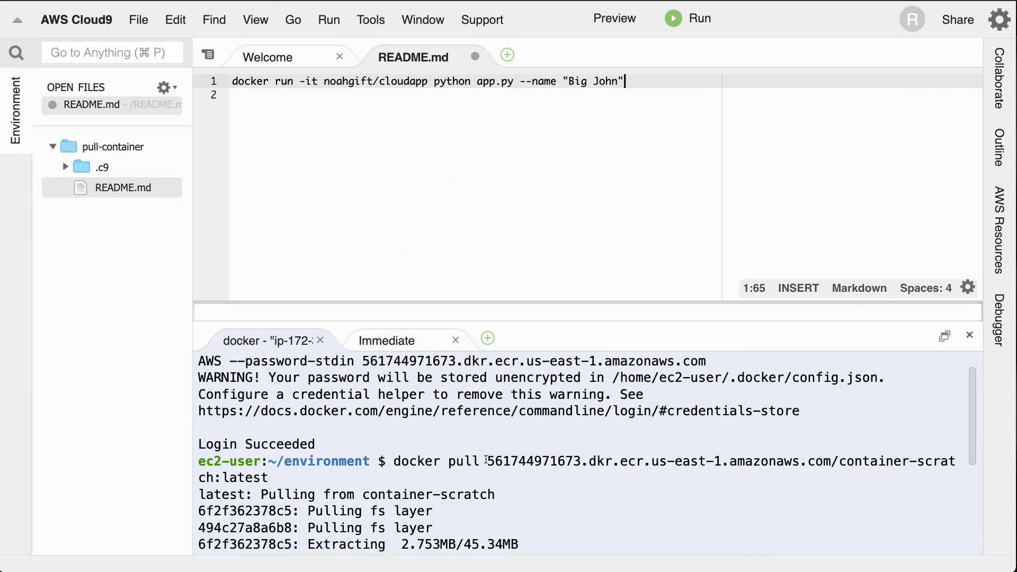
mouse_move(487, 462)
left_mouse_down()
mouse_move(729, 453)
mouse_move(269, 478)
left_mouse_up()
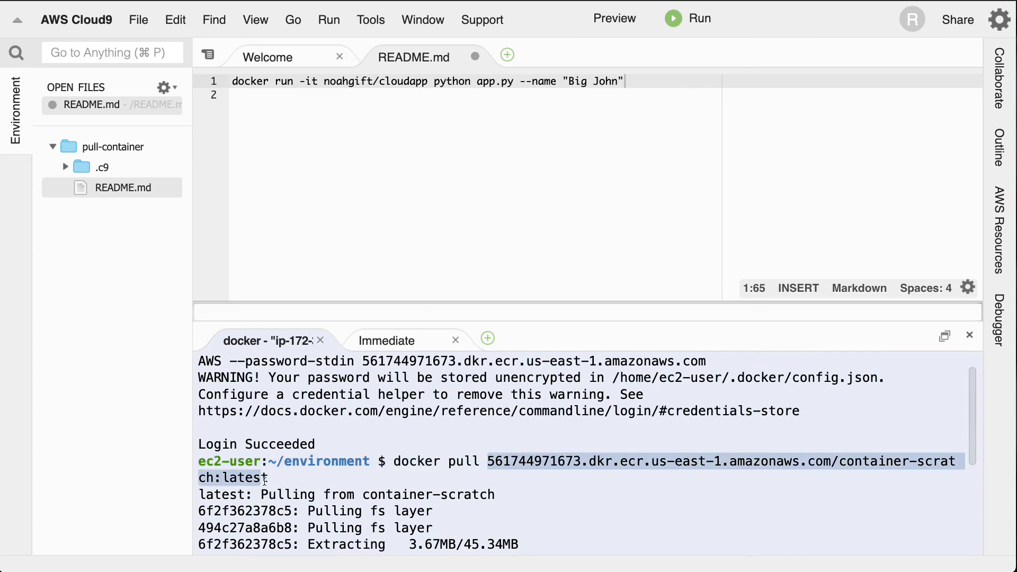
left_click(493, 94)
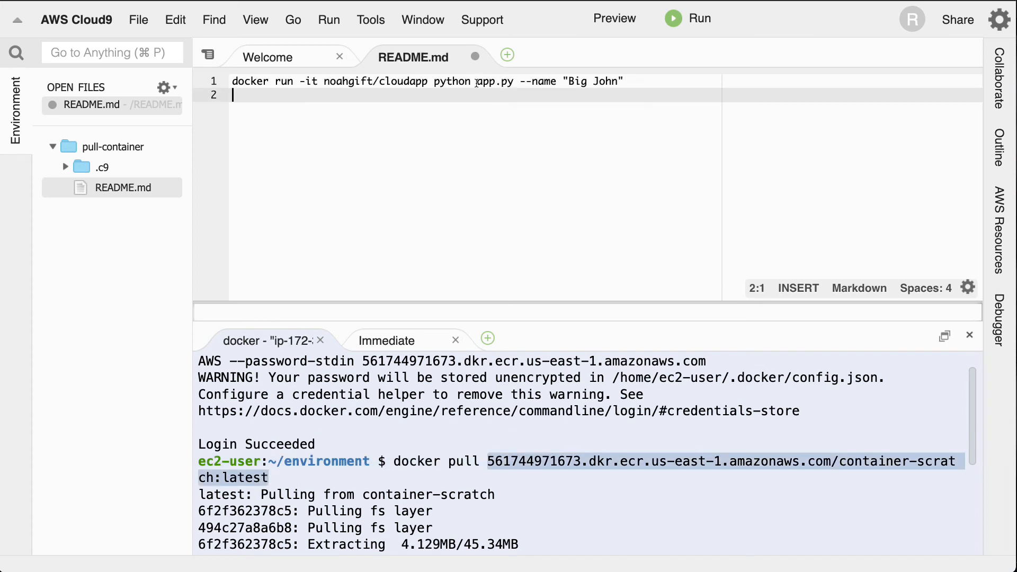
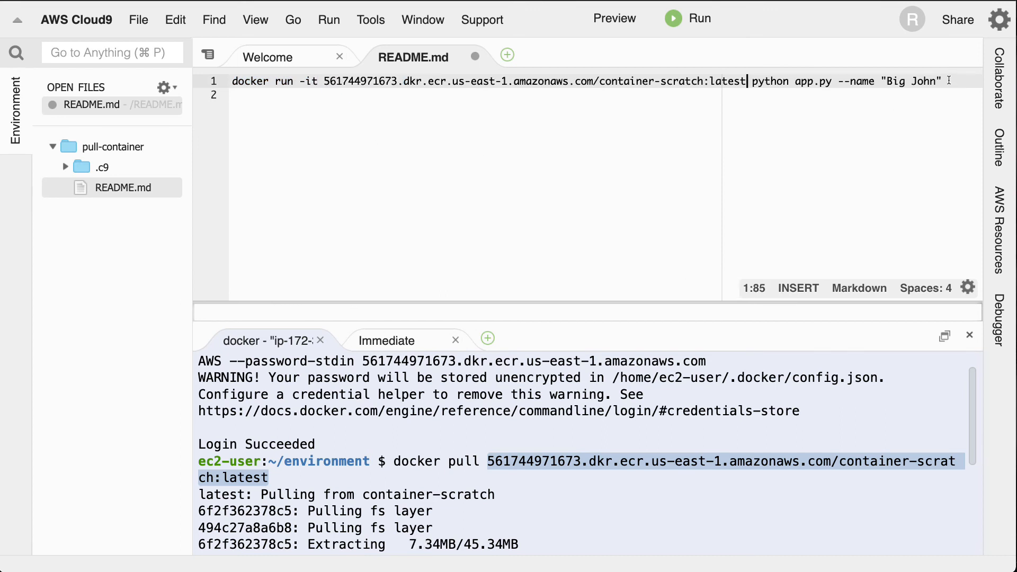
Select the docker run command line in README.md once the pull completes
left_click_drag(943, 82, 233, 81)
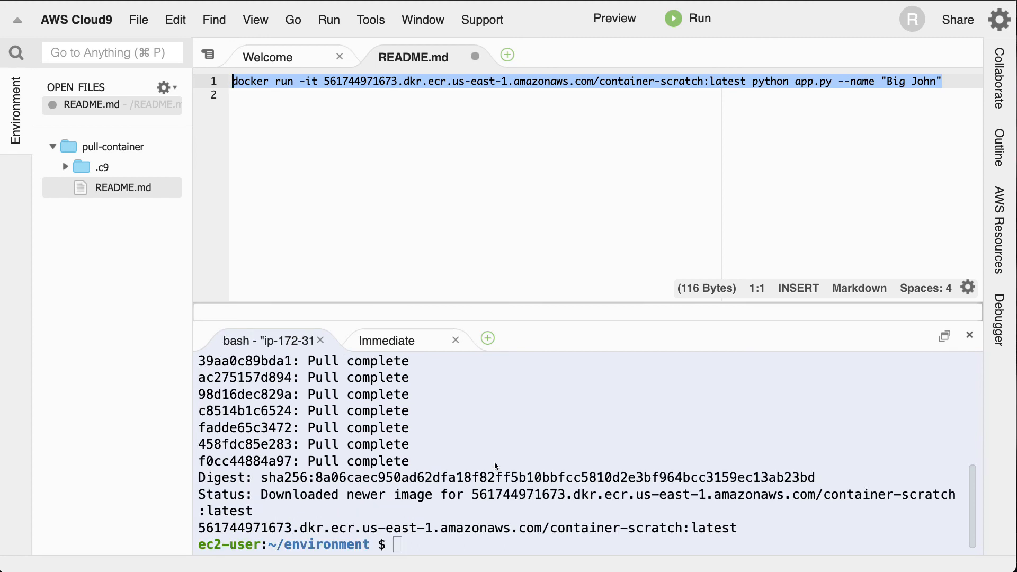
Copy the docker run line into the terminal and run it, printing "Hello Big John!"
left_click(352, 198)
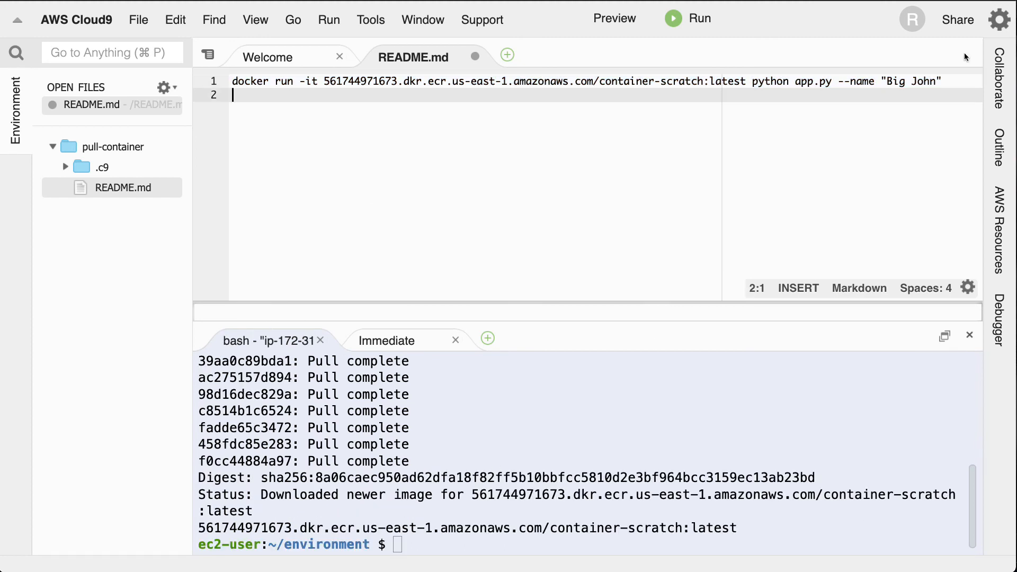
key("ctrl+a")
key("ctrl+c")
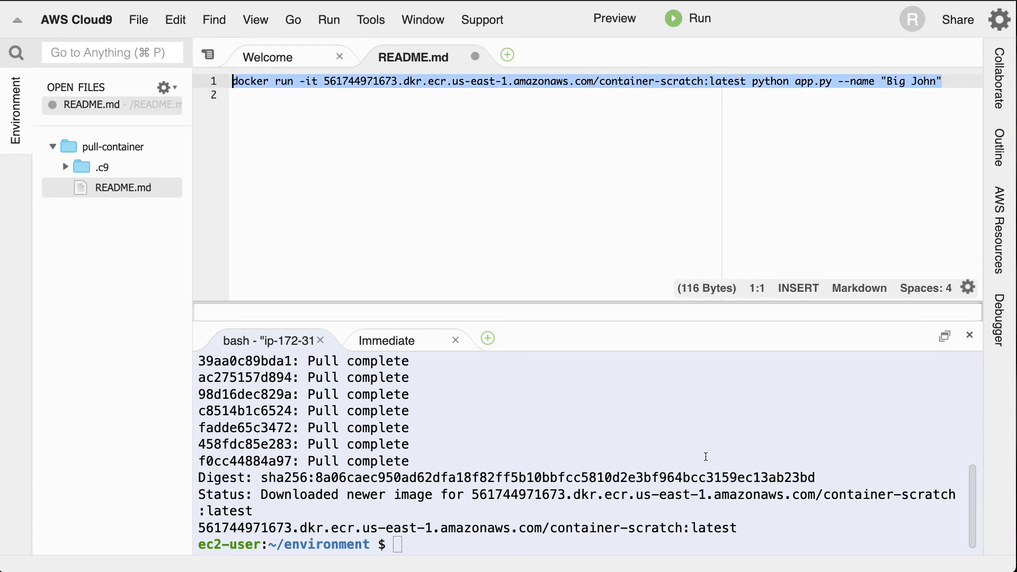
left_click(519, 529)
key("ctrl+v")
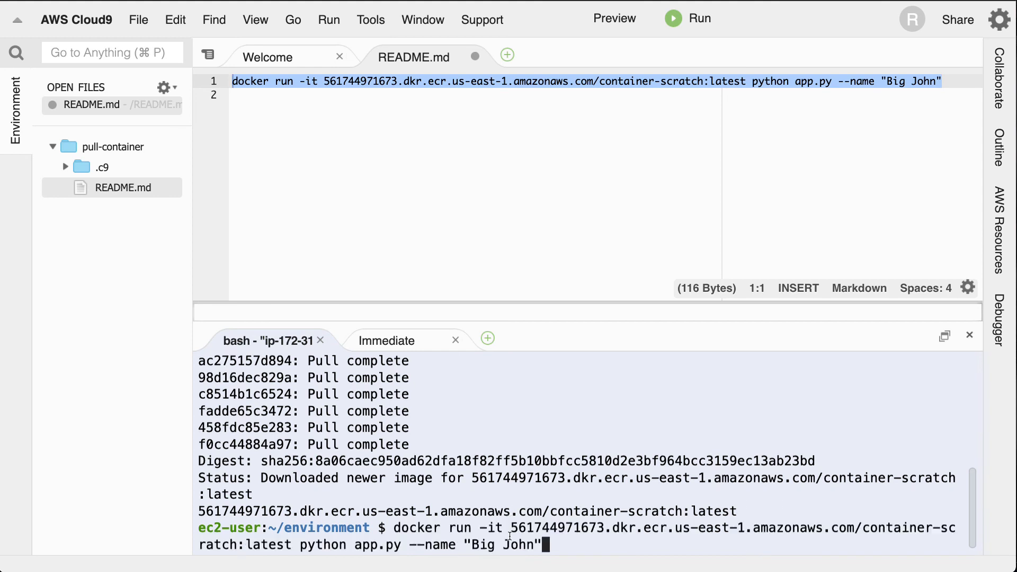
key("Return")
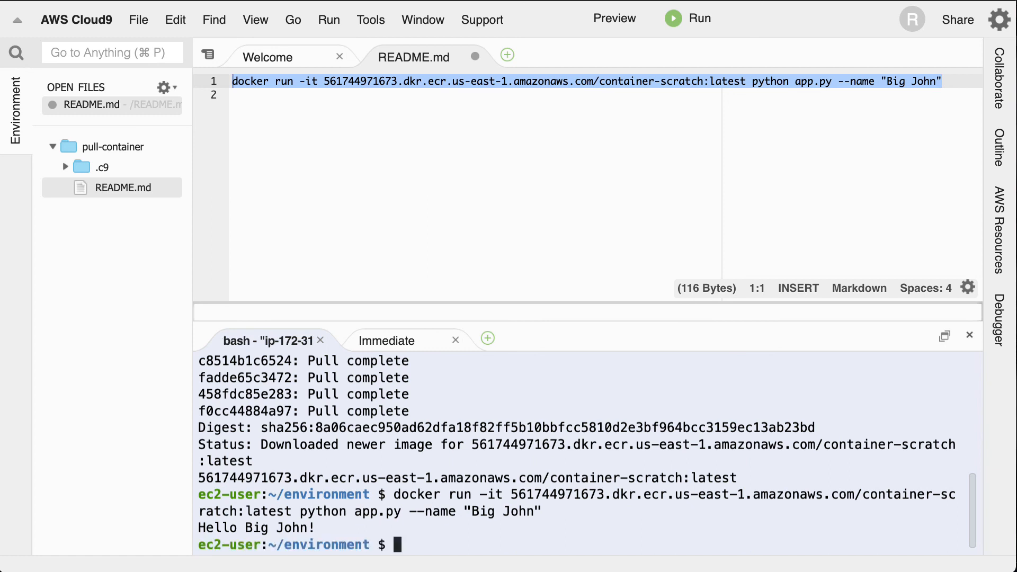
Recall the docker run command and rerun it with the name "Big Jim"
key("Up")
key("BackSpace")
key("BackSpace")
key("BackSpace")
key("BackSpace")
type("im\"")
key("Return")
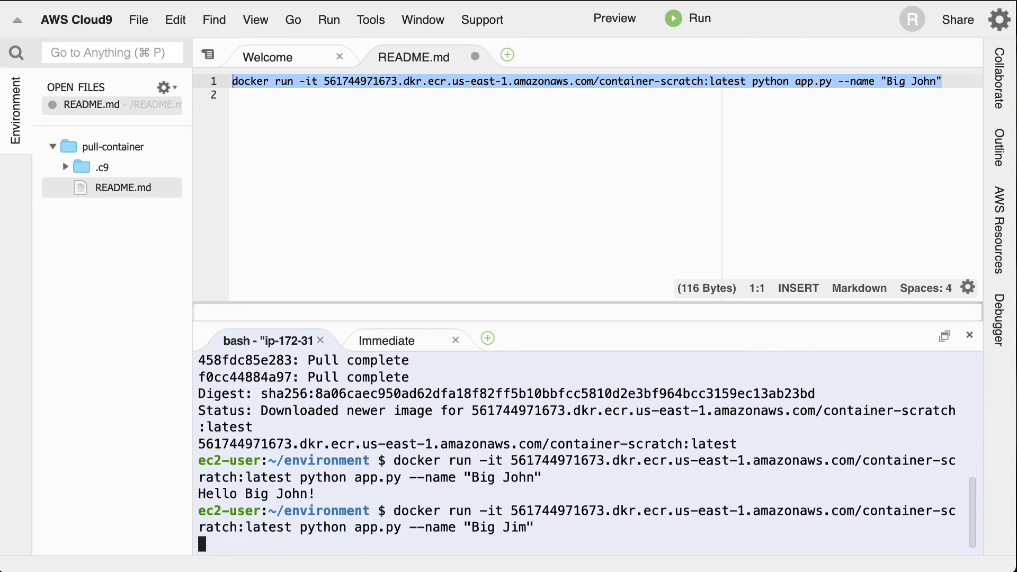